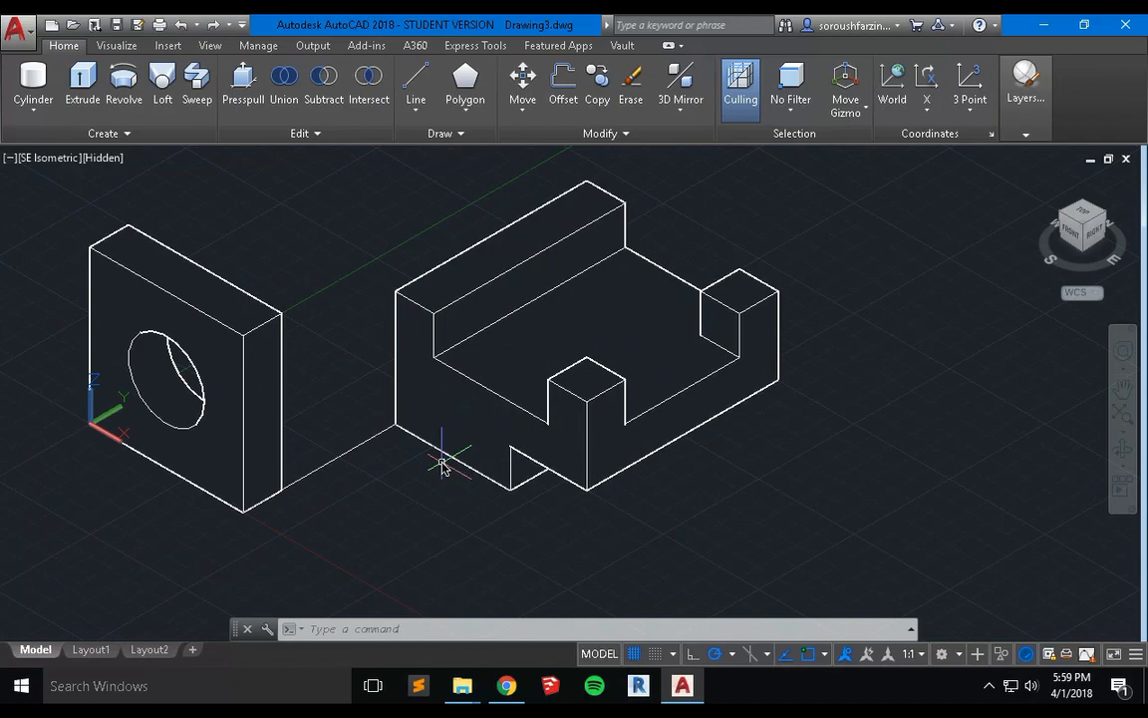
# - Draw a line from the notch's inner corner on the front face, perpendicular to the front edge of the channel floor
pyautogui.scroll(1, 446, 460)
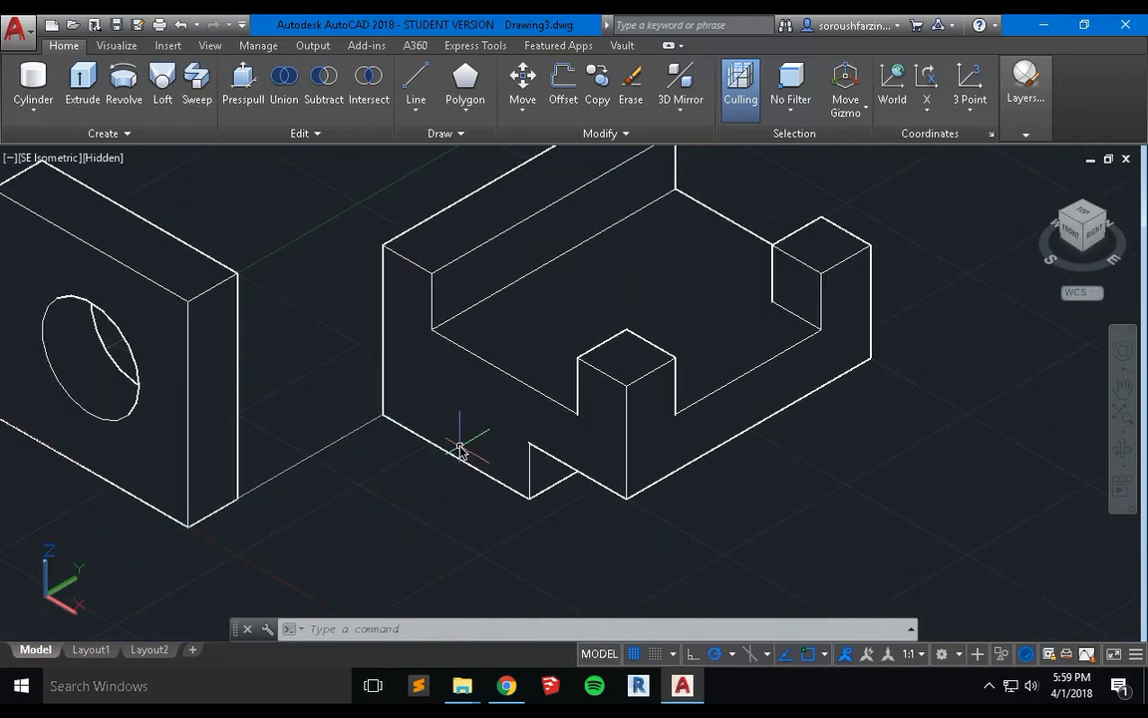
pyautogui.click(416, 82)
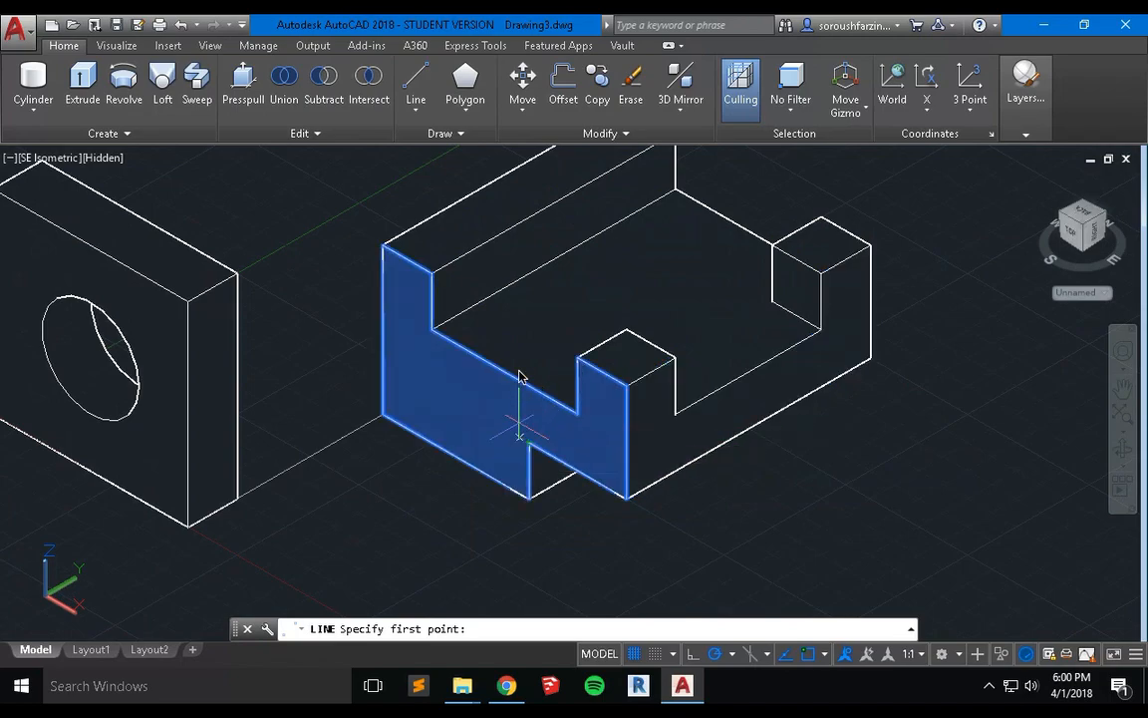
pyautogui.click(529, 441)
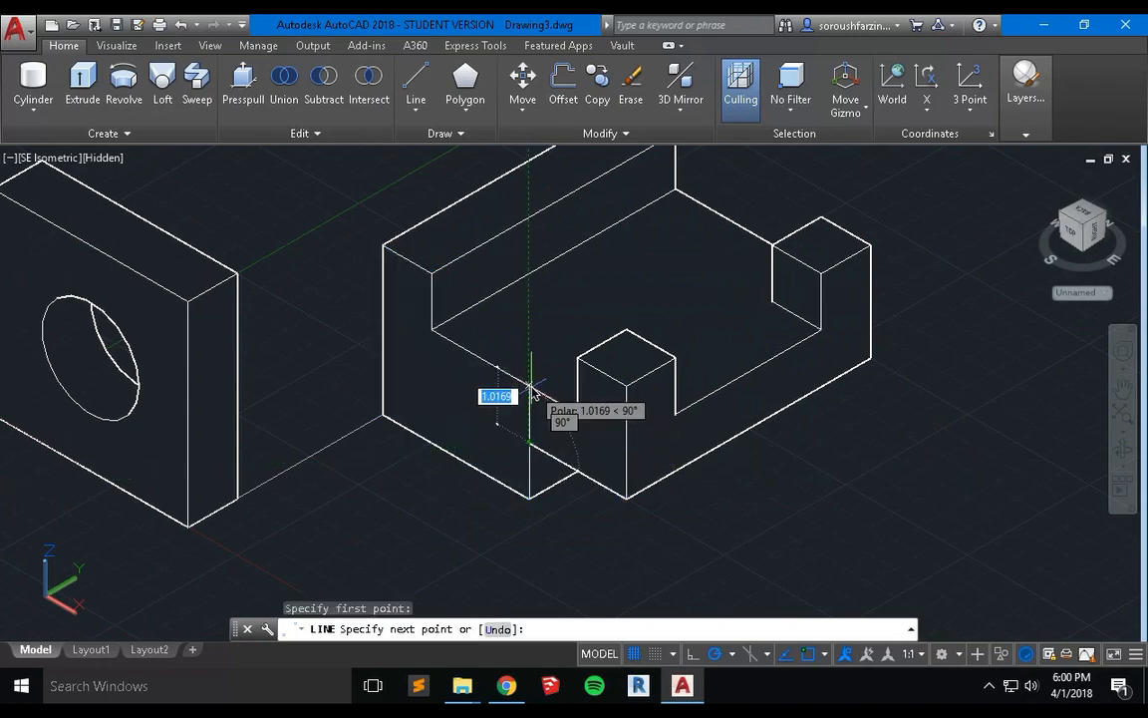
pyautogui.keyDown('shift'); pyautogui.rightClick(530, 315); pyautogui.keyUp('shift')
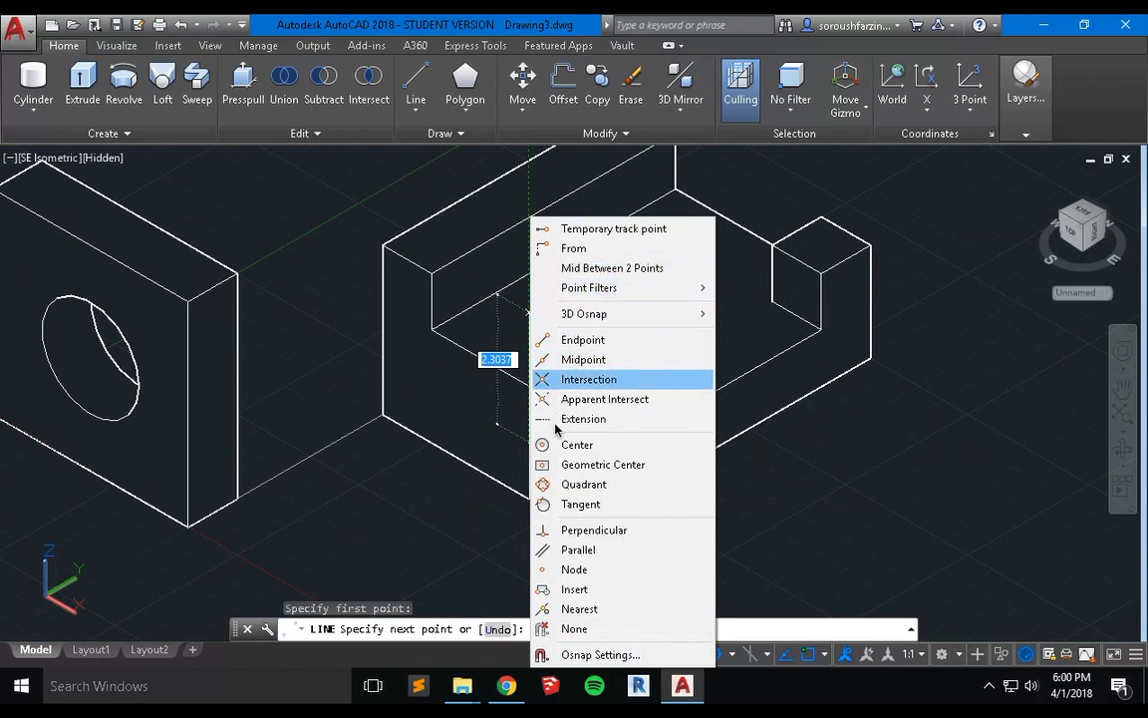
pyautogui.click(579, 535)
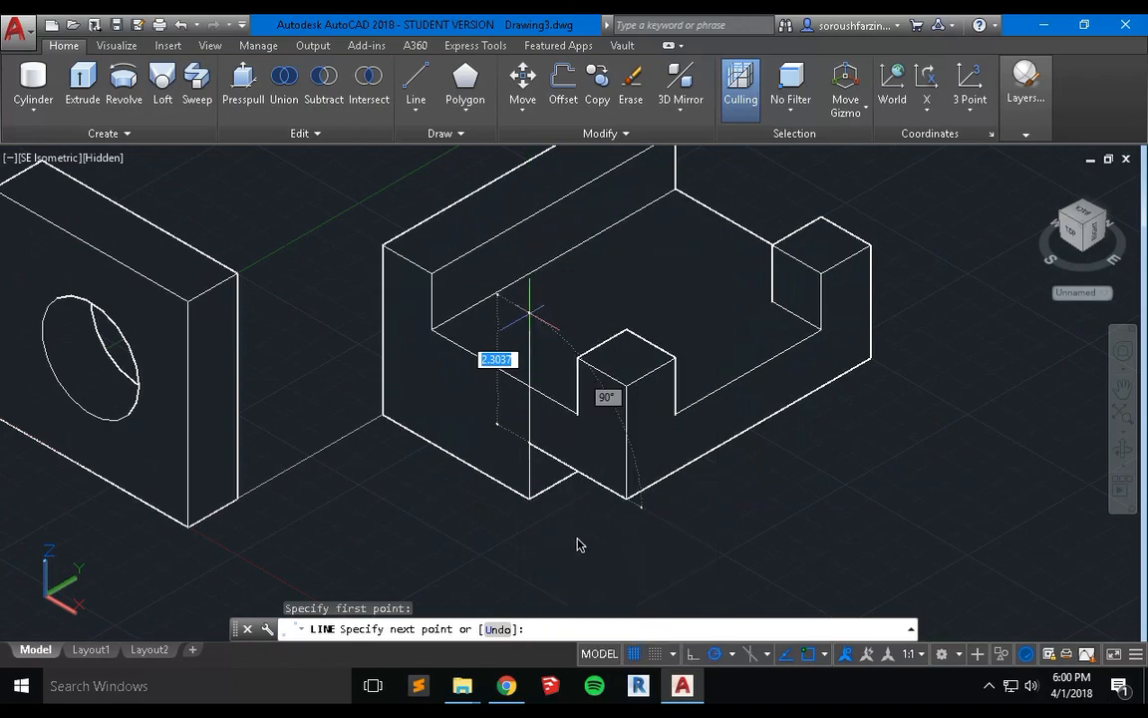
pyautogui.click(528, 386)
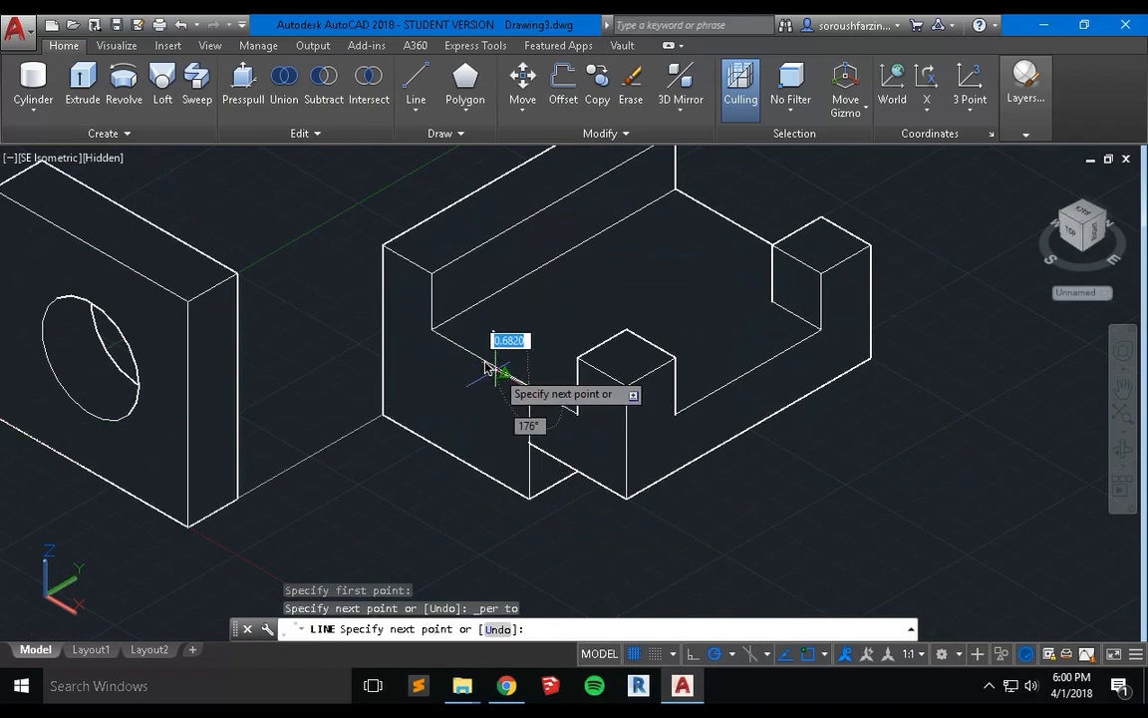
# - Continue the line 0.5 along the channel floor's front edge toward the tall wall and 1.5 back across the floor, and end it
pyautogui.write('.')
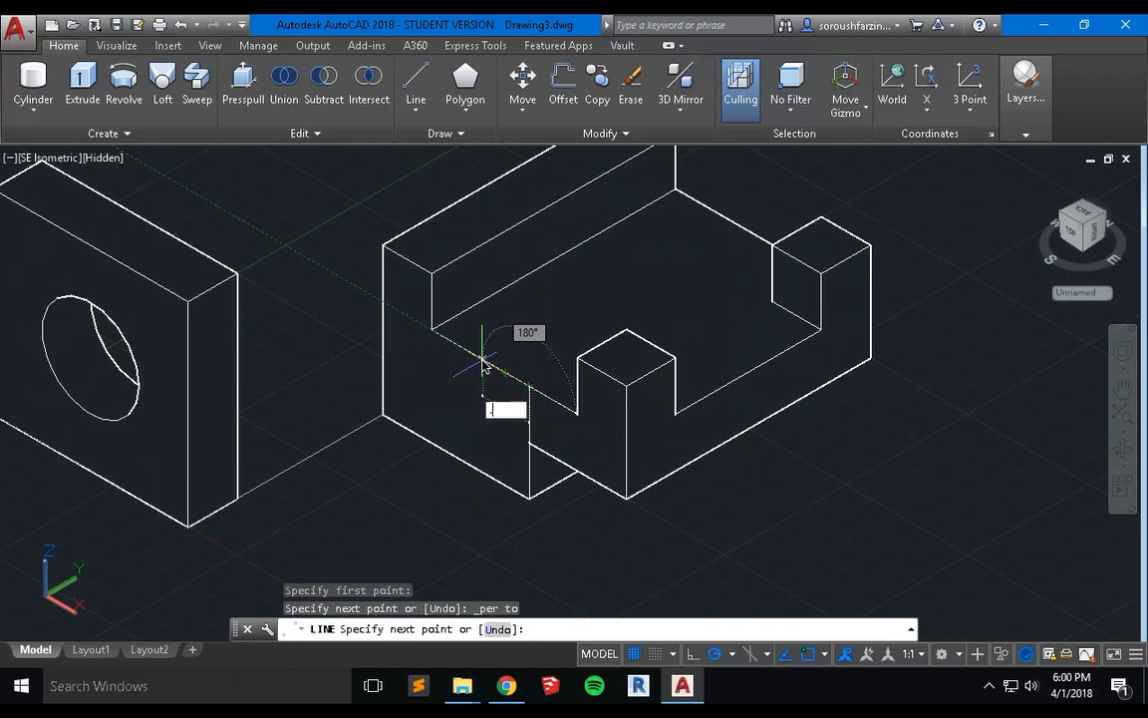
pyautogui.write('5')
pyautogui.press('Return')
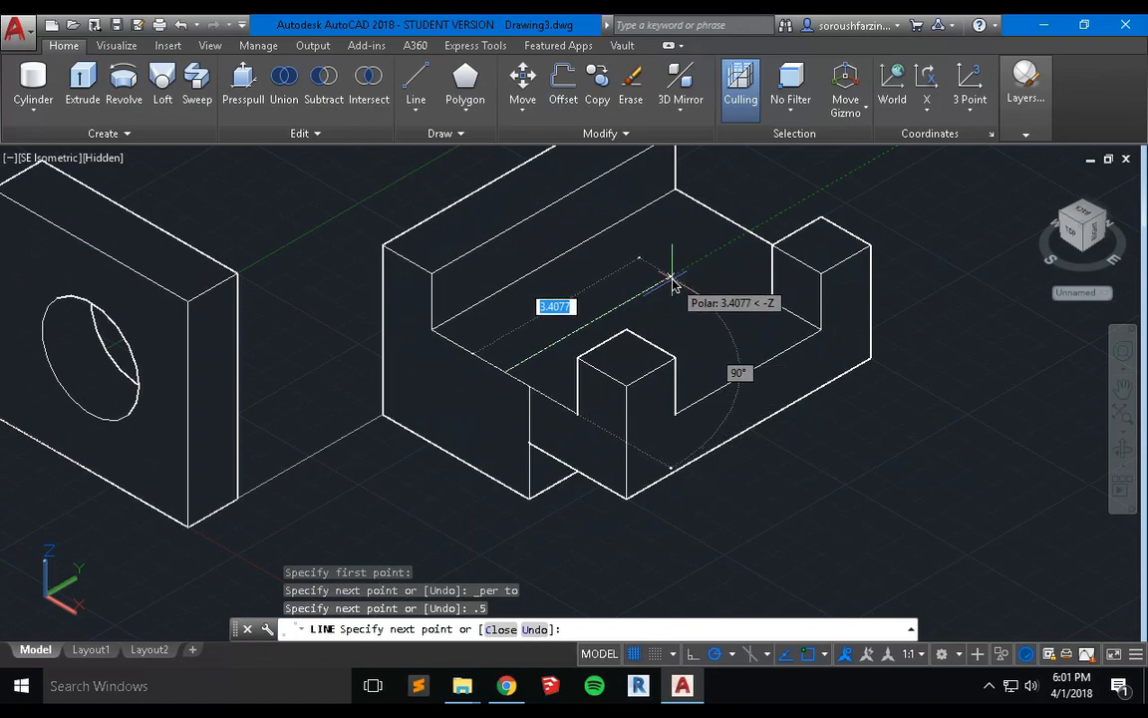
pyautogui.write('1')
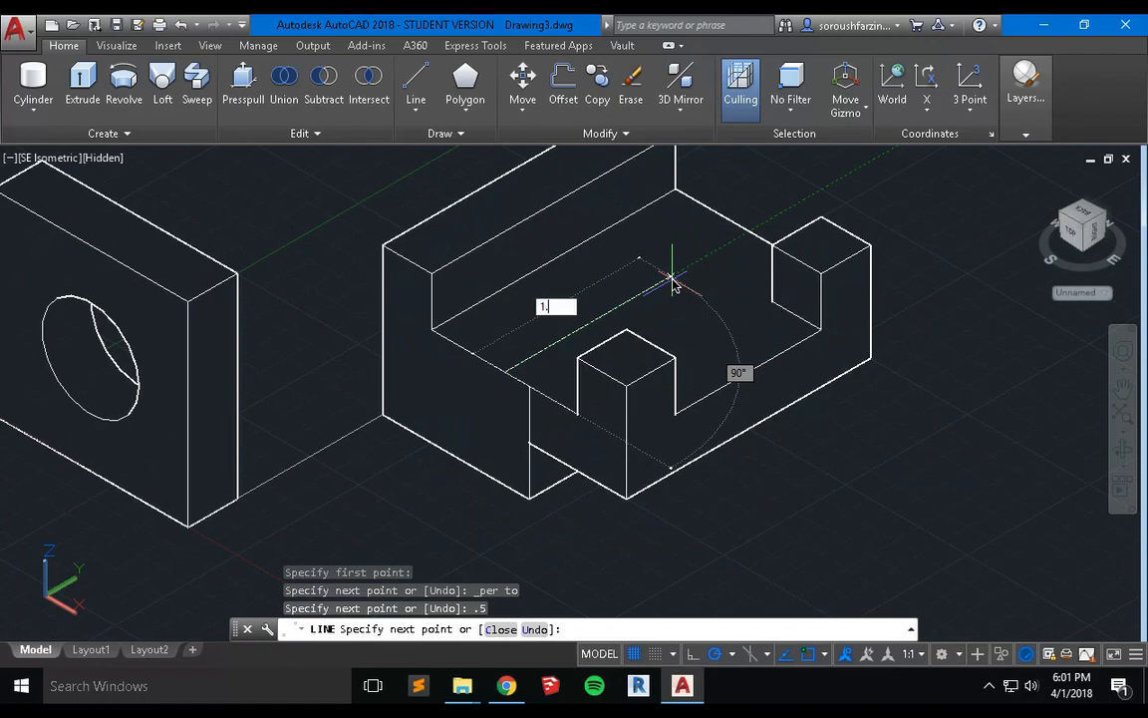
pyautogui.write('.5')
pyautogui.press('Return')
pyautogui.press('Escape')
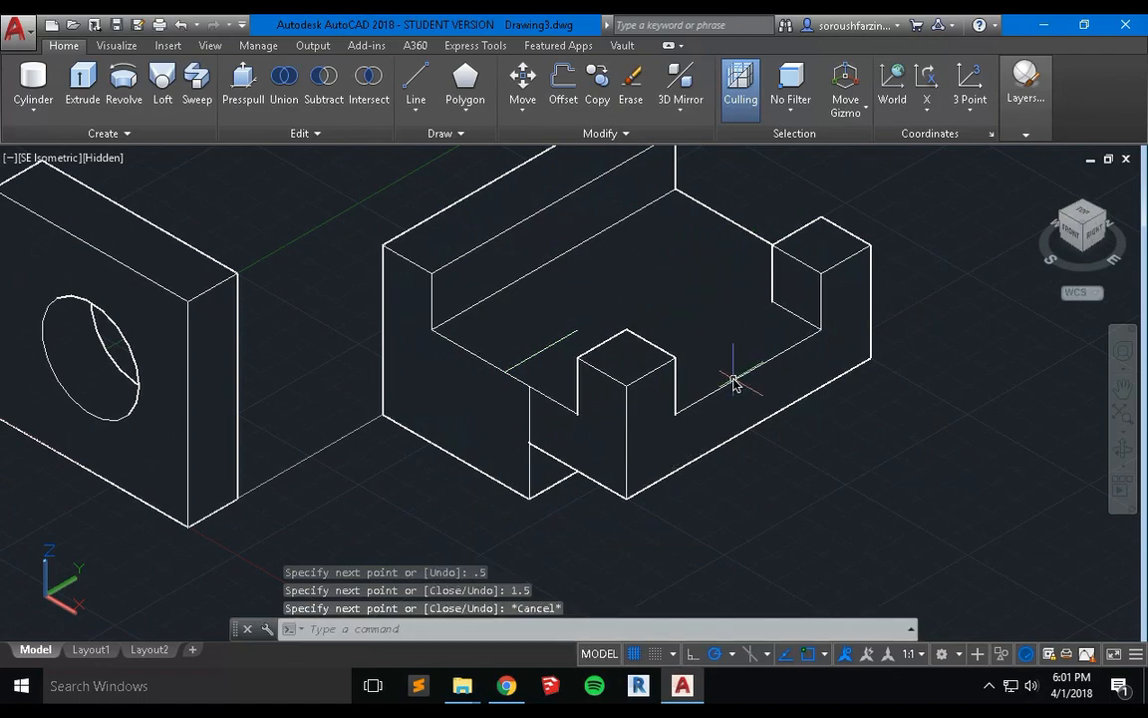
# - Examine the channel block from several angles, including its underside, and restore the SE isometric view
pyautogui.moveTo(615, 446); pyautogui.dragTo(529, 462, button='middle')
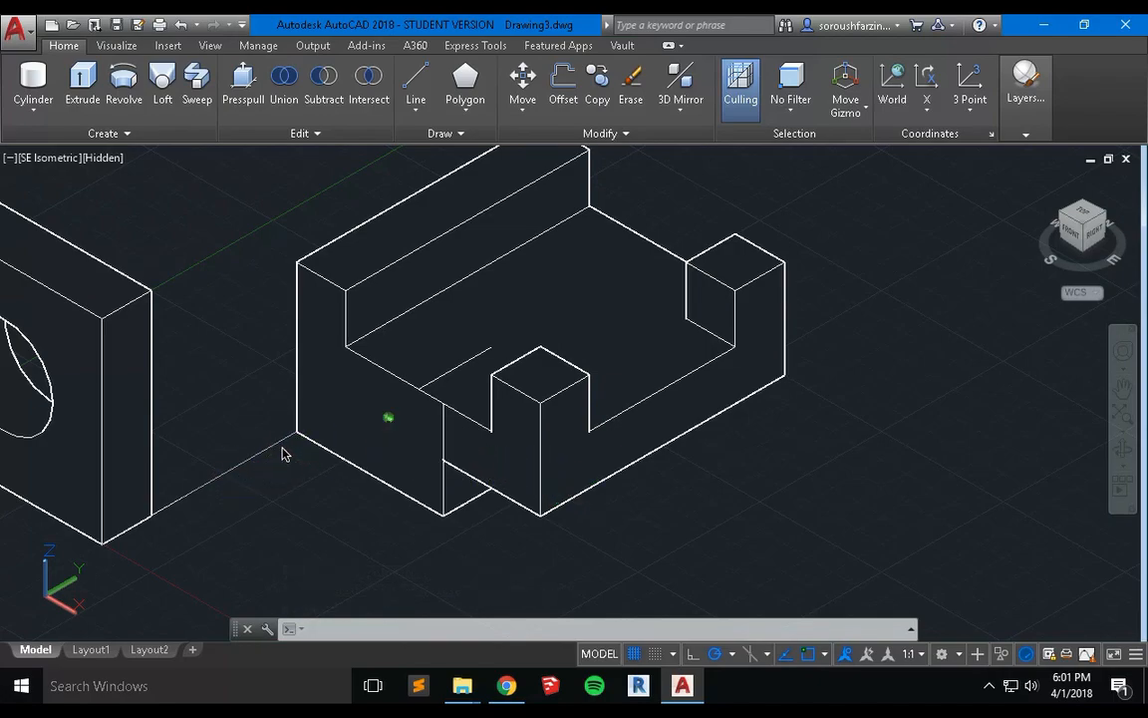
pyautogui.keyDown('shift'); pyautogui.moveTo(282, 453); pyautogui.dragTo(321, 441, button='middle'); pyautogui.keyUp('shift')
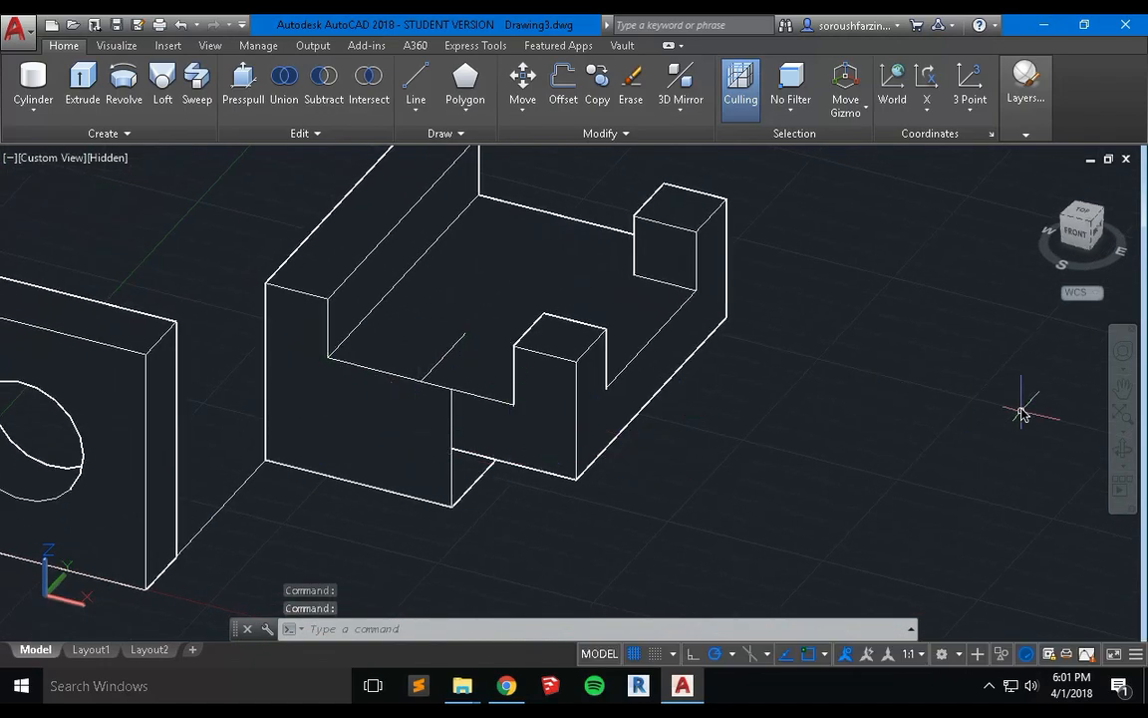
pyautogui.click(1124, 351)
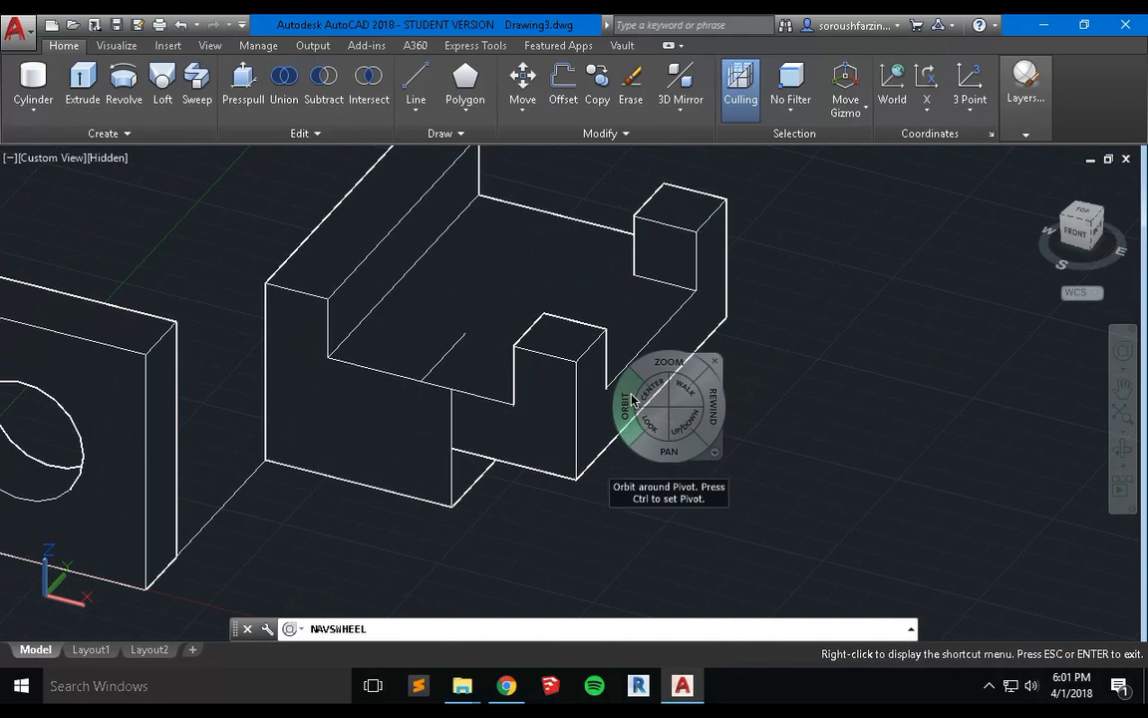
pyautogui.moveTo(630, 417); pyautogui.dragTo(510, 409)
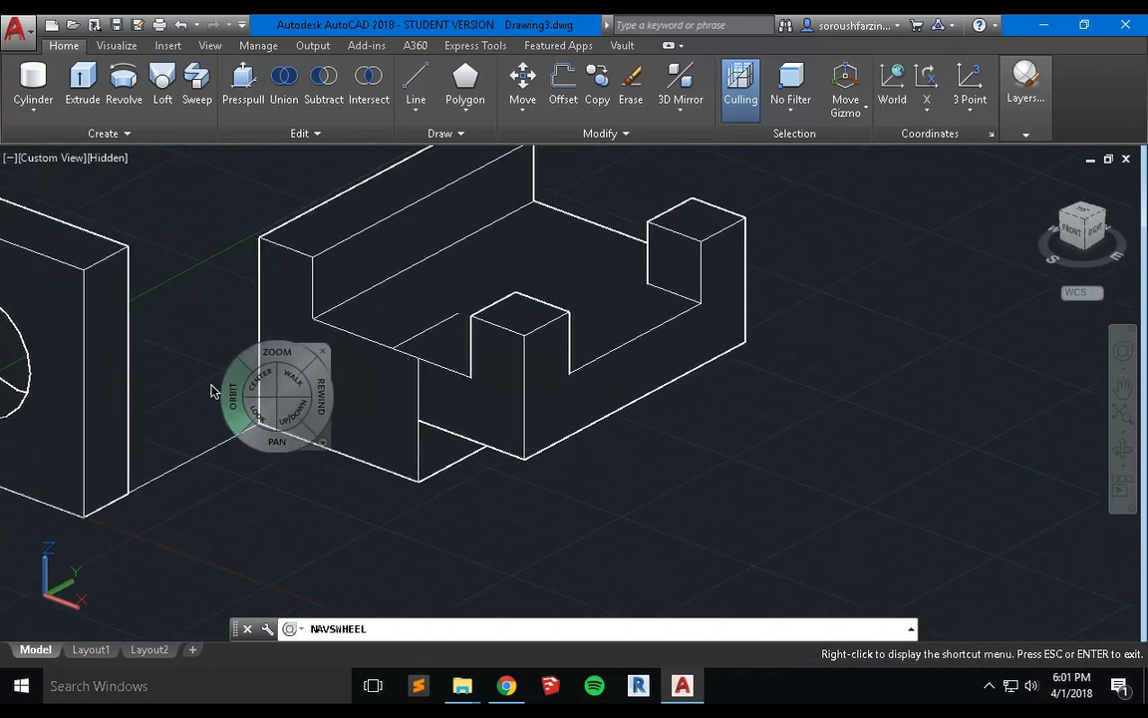
pyautogui.moveTo(221, 402); pyautogui.dragTo(449, 409)
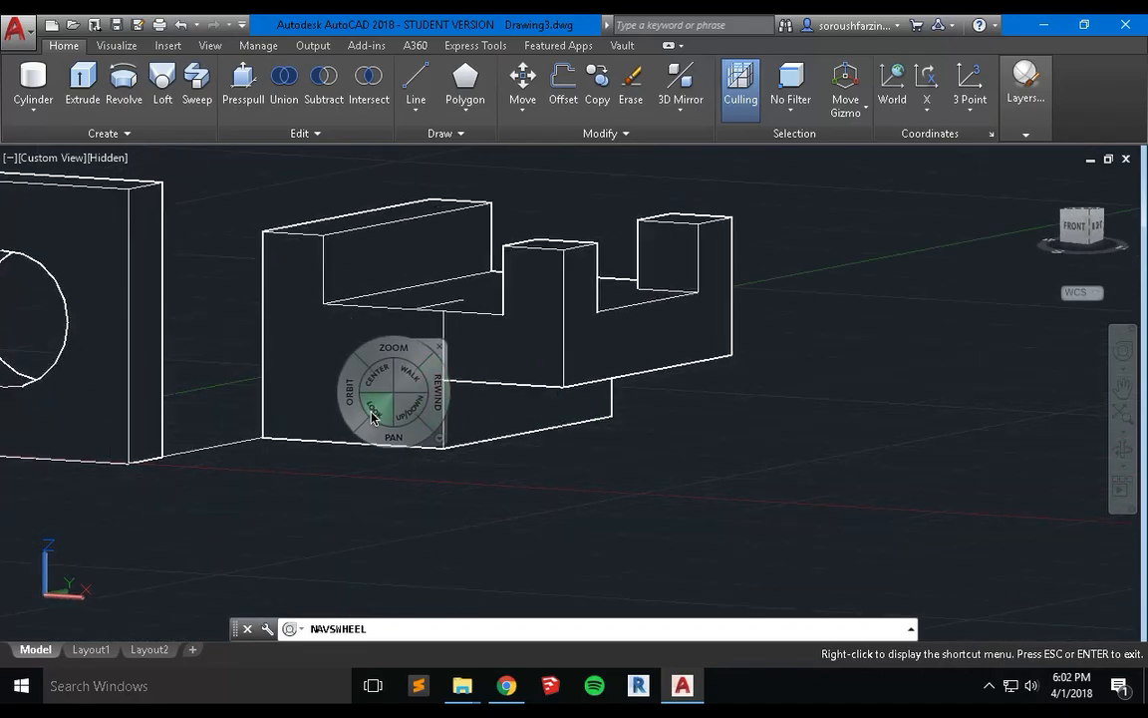
pyautogui.moveTo(351, 404); pyautogui.dragTo(413, 451)
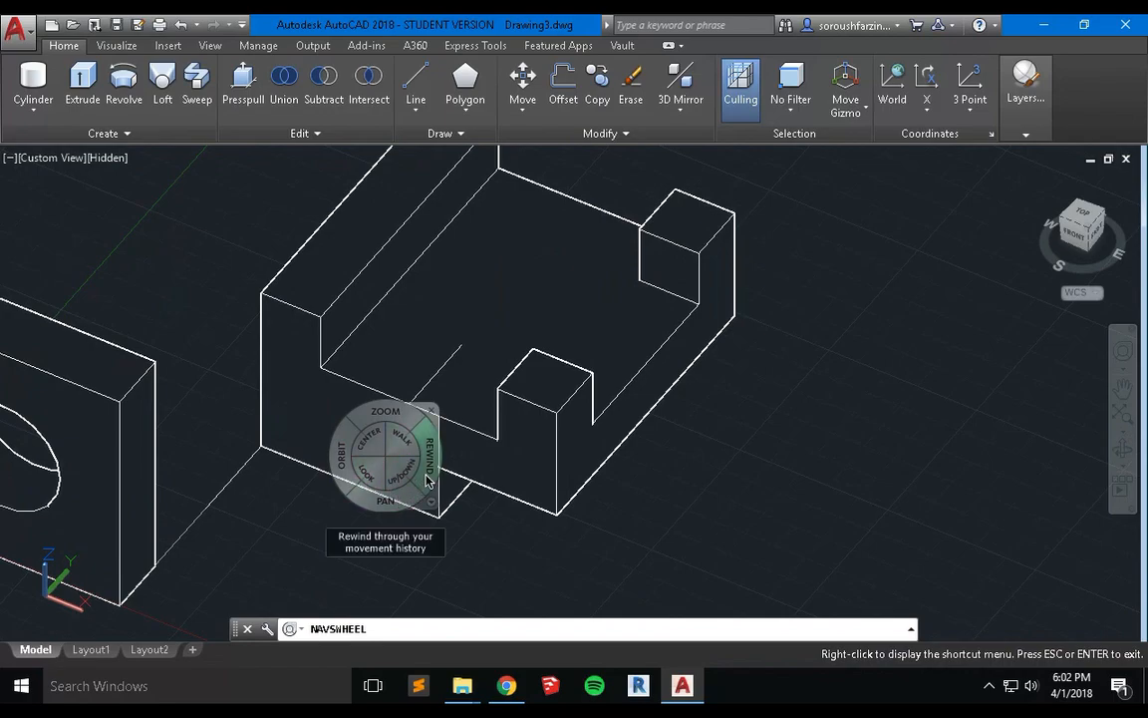
pyautogui.moveTo(427, 480); pyautogui.dragTo(102, 474)
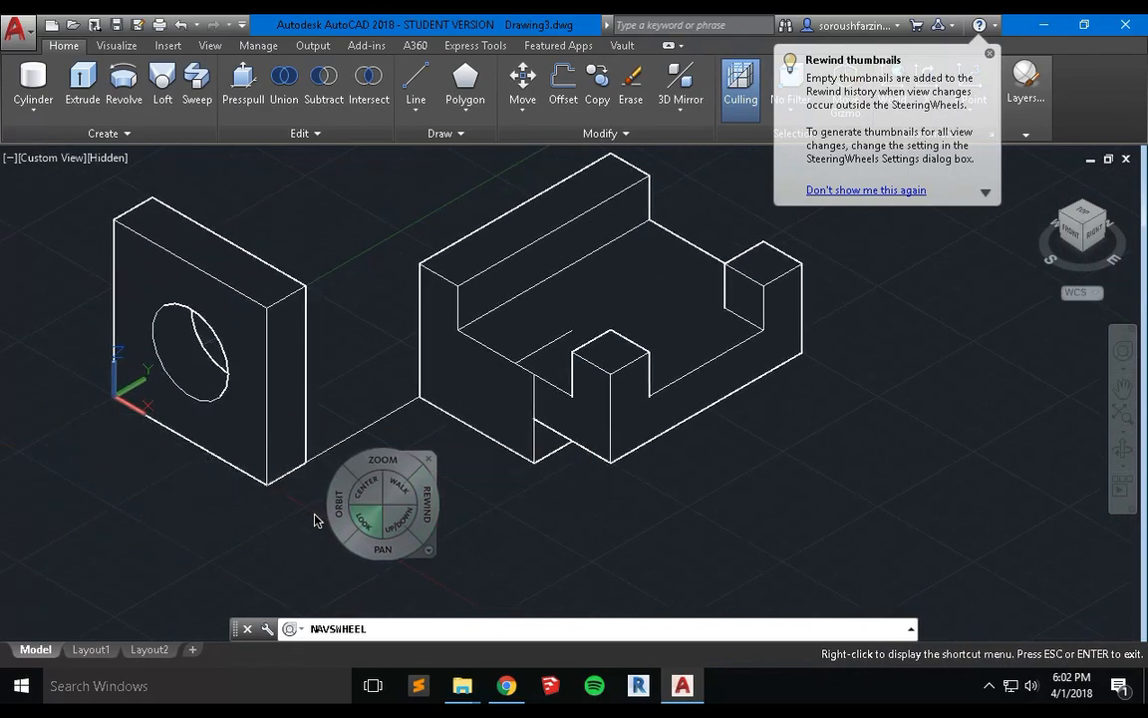
pyautogui.moveTo(317, 512); pyautogui.dragTo(442, 351)
pyautogui.press('Escape')
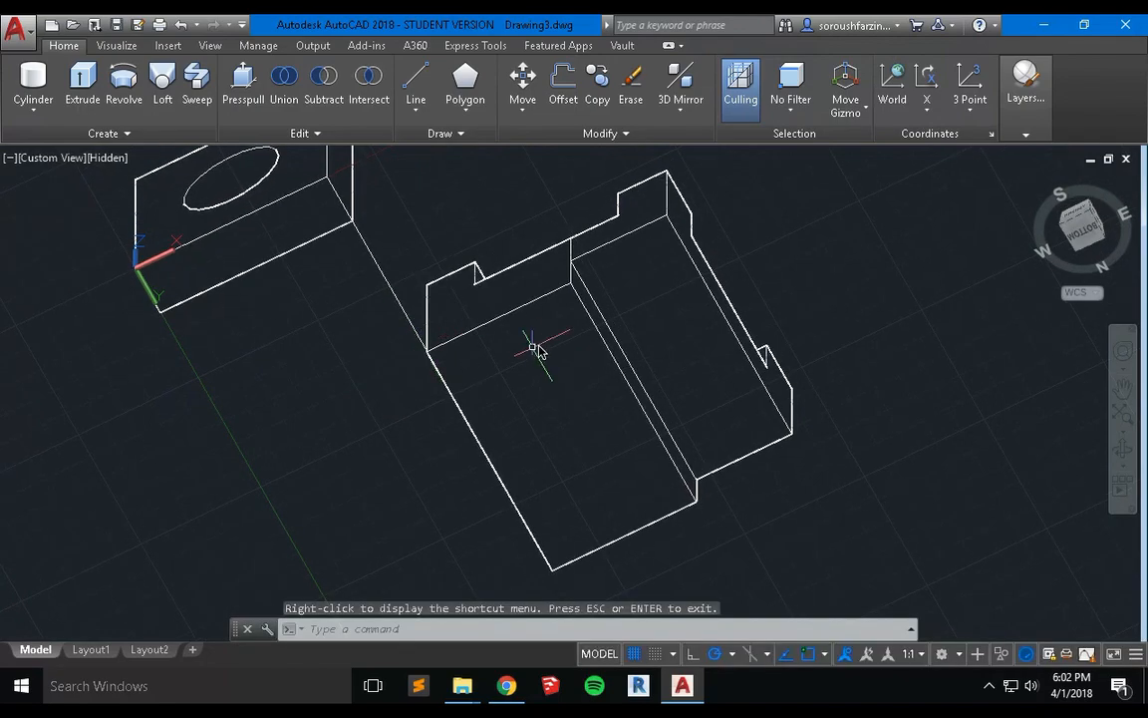
pyautogui.click(1092, 206)
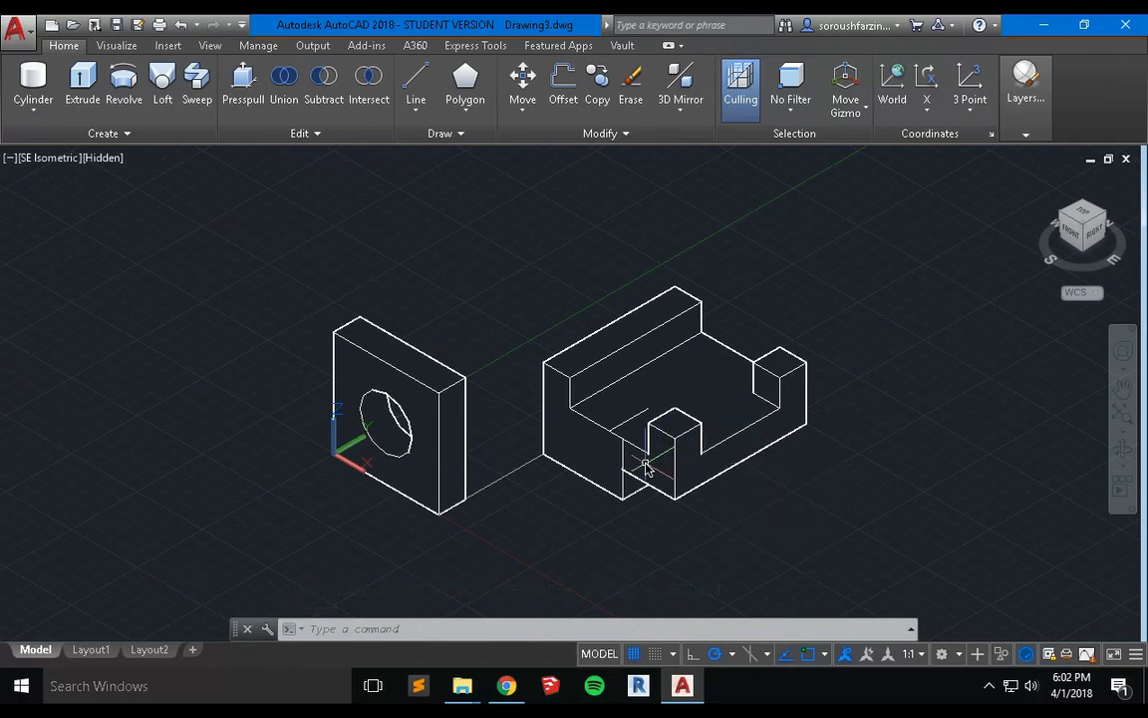
# - Create a cylinder of radius 0.5 centred on the construction line's far end, extending 2 down into the channel floor
pyautogui.scroll(5, 646, 467)
pyautogui.scroll(-2, 640, 473)
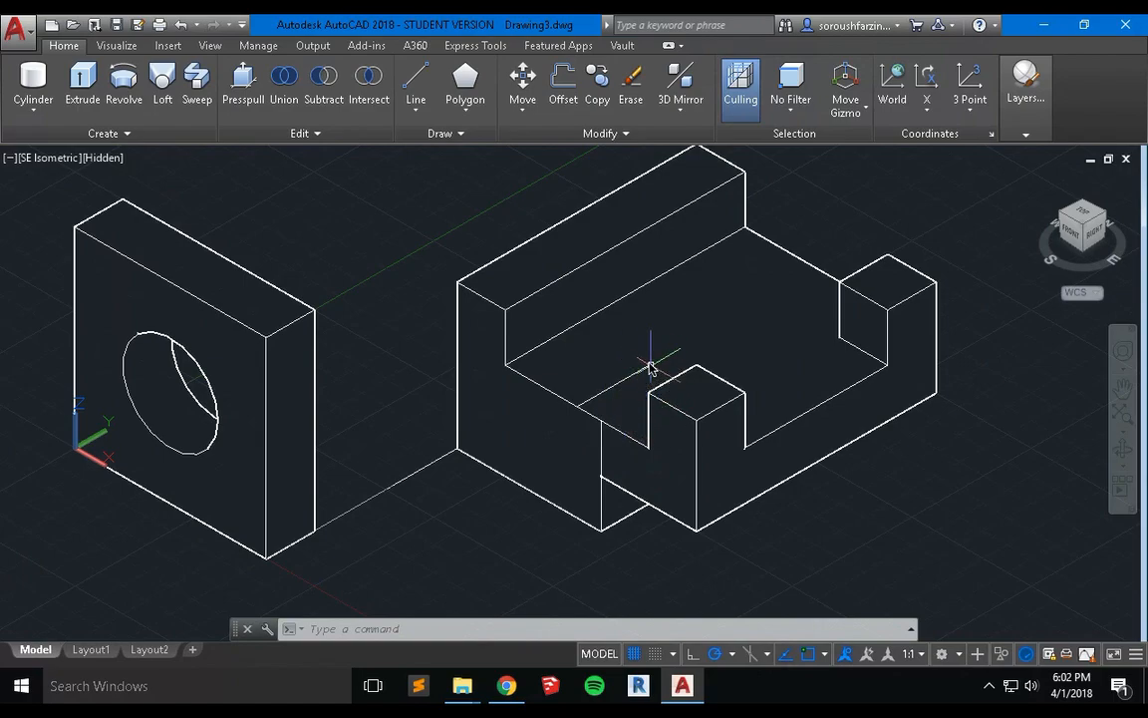
pyautogui.click(33, 115)
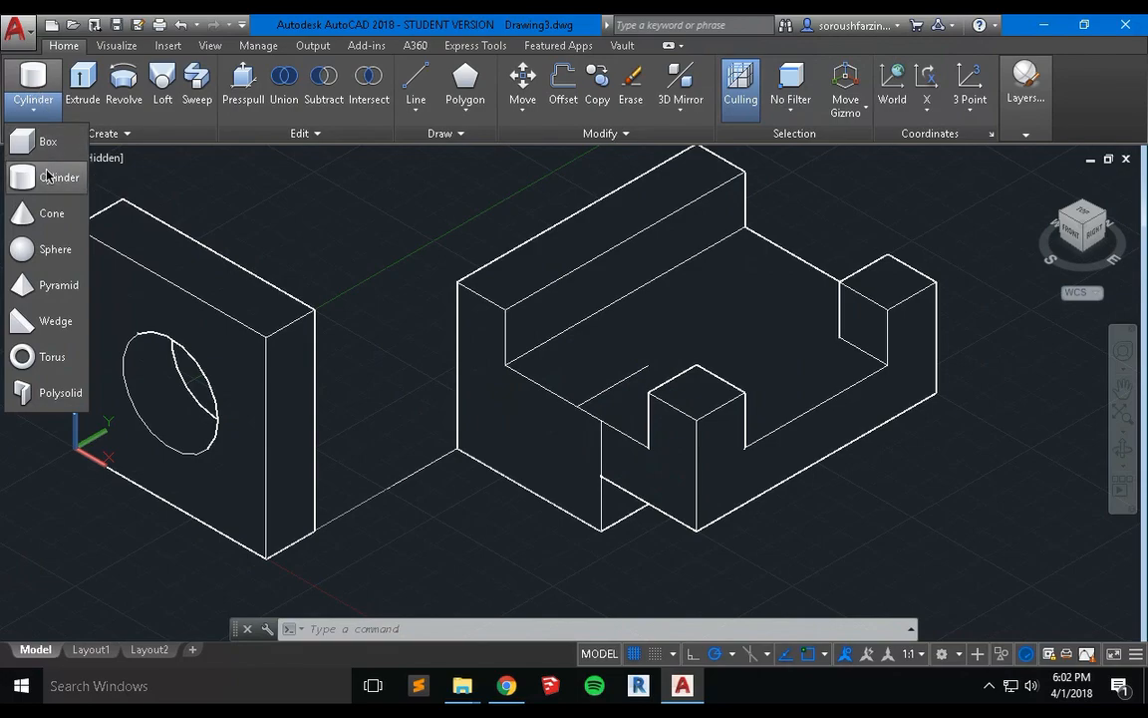
pyautogui.click(48, 177)
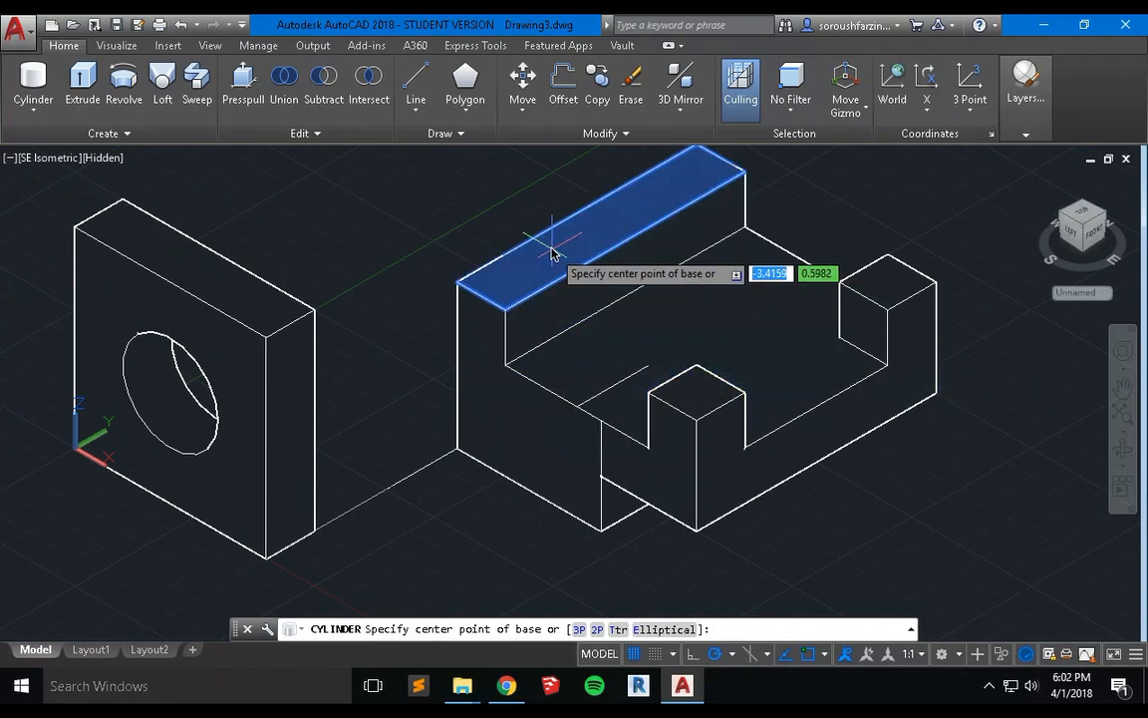
pyautogui.click(634, 368)
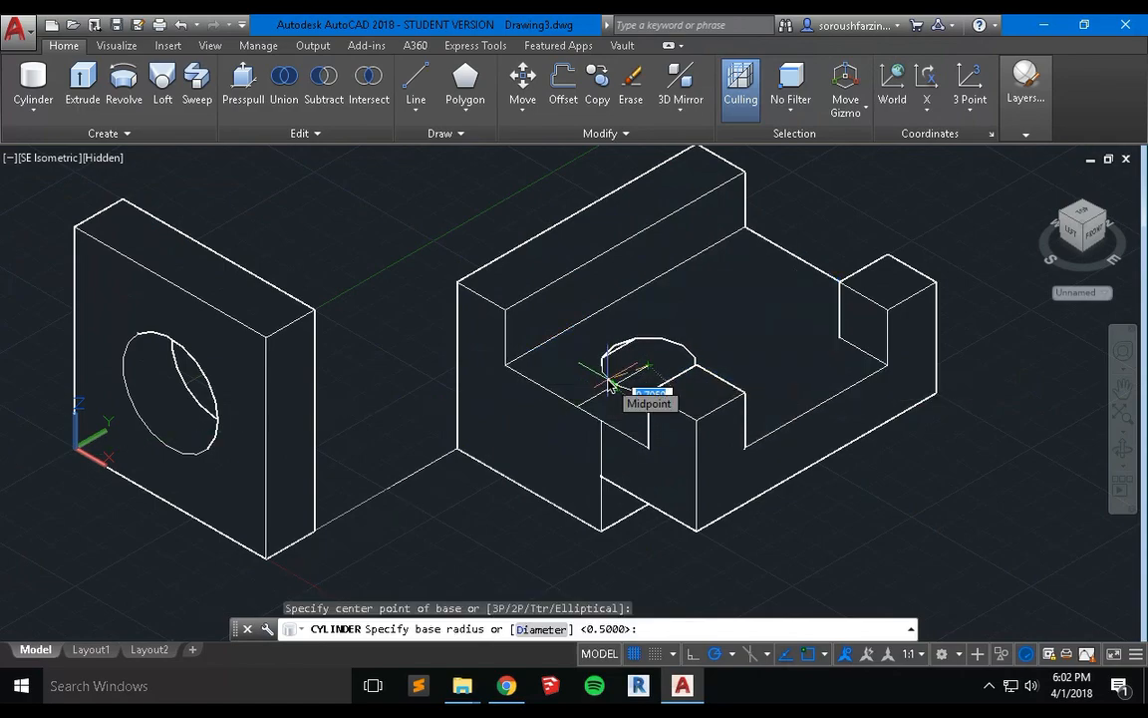
pyautogui.write('.')
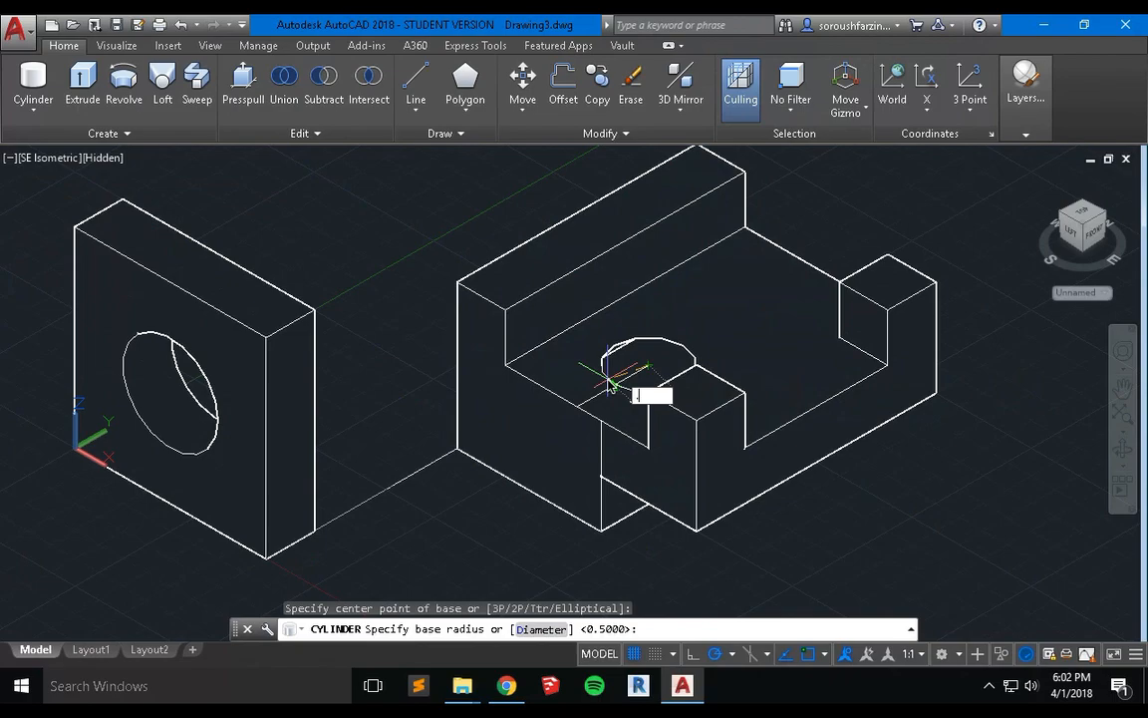
pyautogui.write('5')
pyautogui.press('Return')
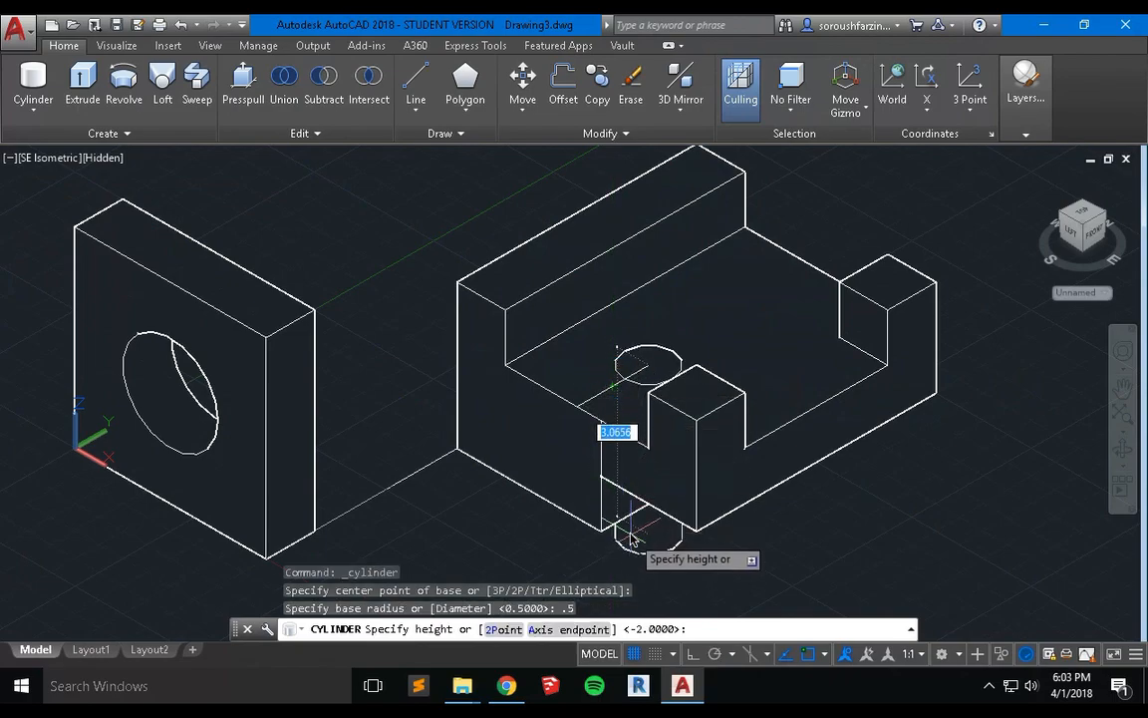
pyautogui.moveTo(631, 539); pyautogui.dragTo(645, 435, button='middle')
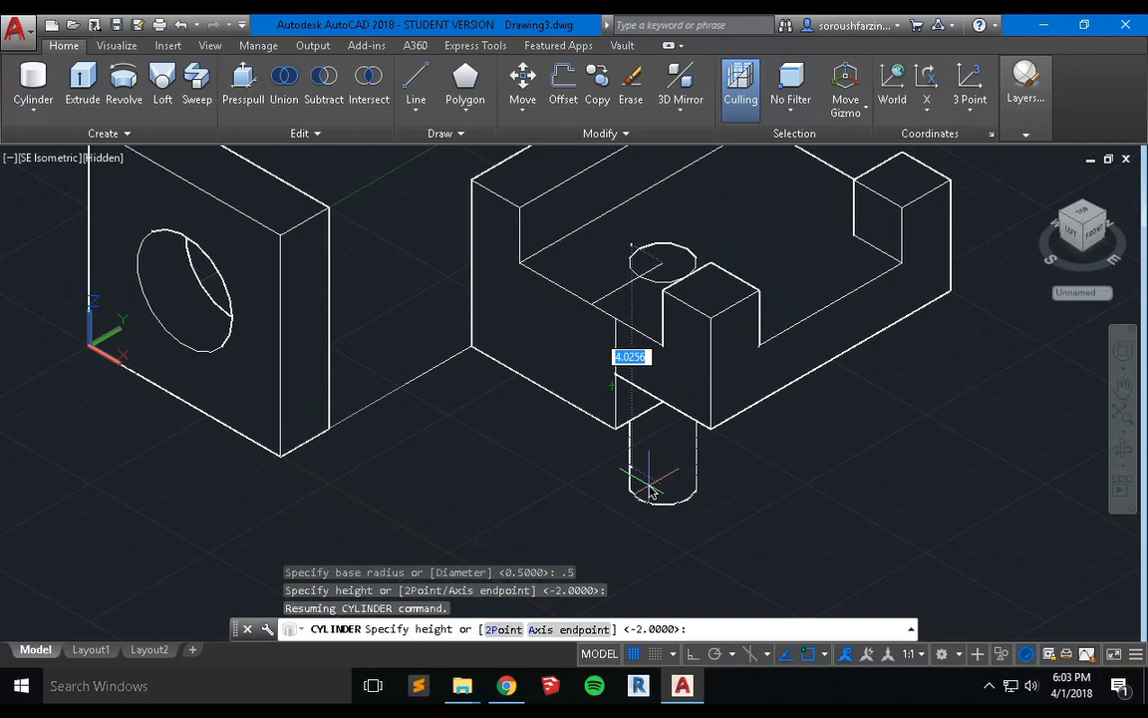
pyautogui.press('Return')
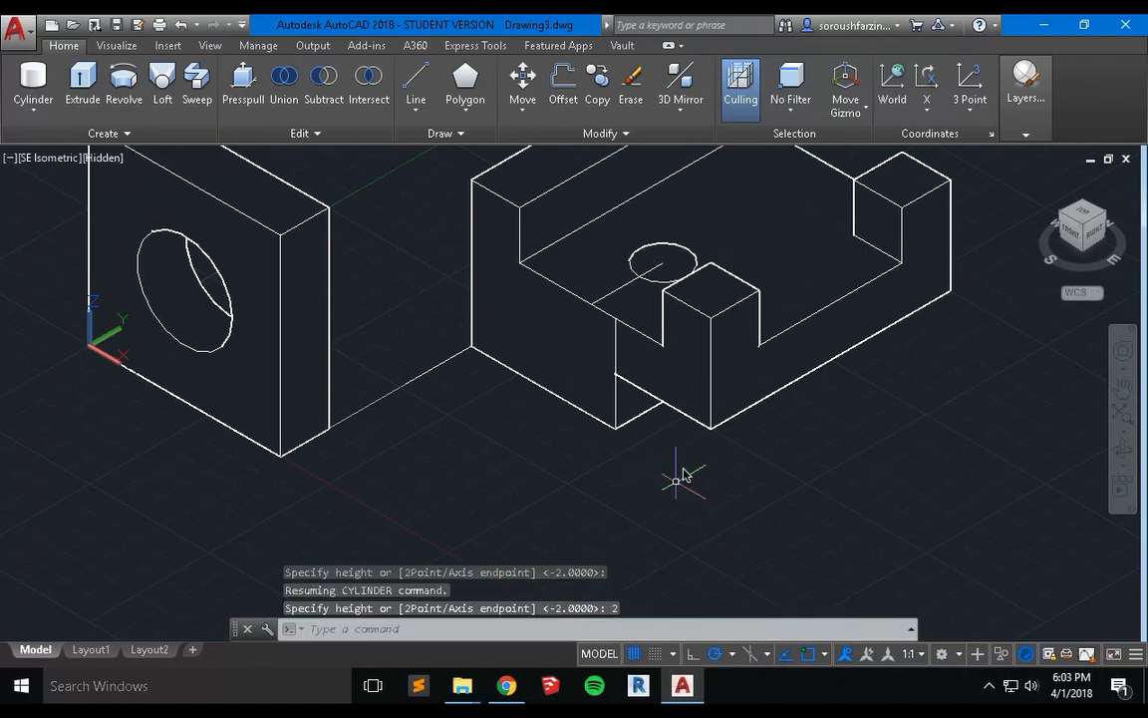
pyautogui.moveTo(750, 390); pyautogui.dragTo(542, 594, button='middle')
pyautogui.scroll(-1, 542, 528)
pyautogui.moveTo(539, 519)
pyautogui.mouseDown(button='middle')
pyautogui.moveTo(599, 413)
pyautogui.moveTo(553, 359)
pyautogui.moveTo(566, 284)
pyautogui.moveTo(556, 236)
pyautogui.moveTo(526, 390)
pyautogui.moveTo(527, 443)
pyautogui.moveTo(568, 441)
pyautogui.moveTo(576, 374)
pyautogui.moveTo(541, 297)
pyautogui.moveTo(540, 213)
pyautogui.moveTo(539, 436)
pyautogui.moveTo(571, 441)
pyautogui.moveTo(532, 365)
pyautogui.moveTo(505, 248)
pyautogui.moveTo(565, 392)
pyautogui.moveTo(530, 430)
pyautogui.moveTo(533, 440)
pyautogui.moveTo(551, 430)
pyautogui.mouseUp(button='middle')
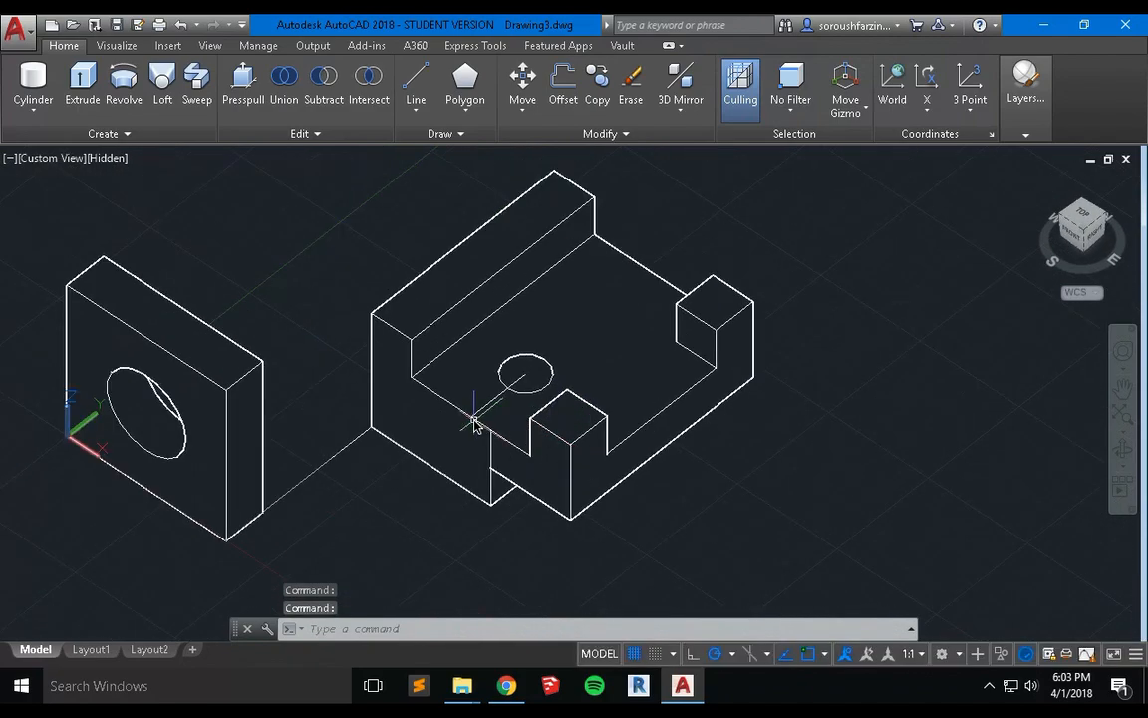
pyautogui.moveTo(475, 423); pyautogui.dragTo(526, 421, button='middle')
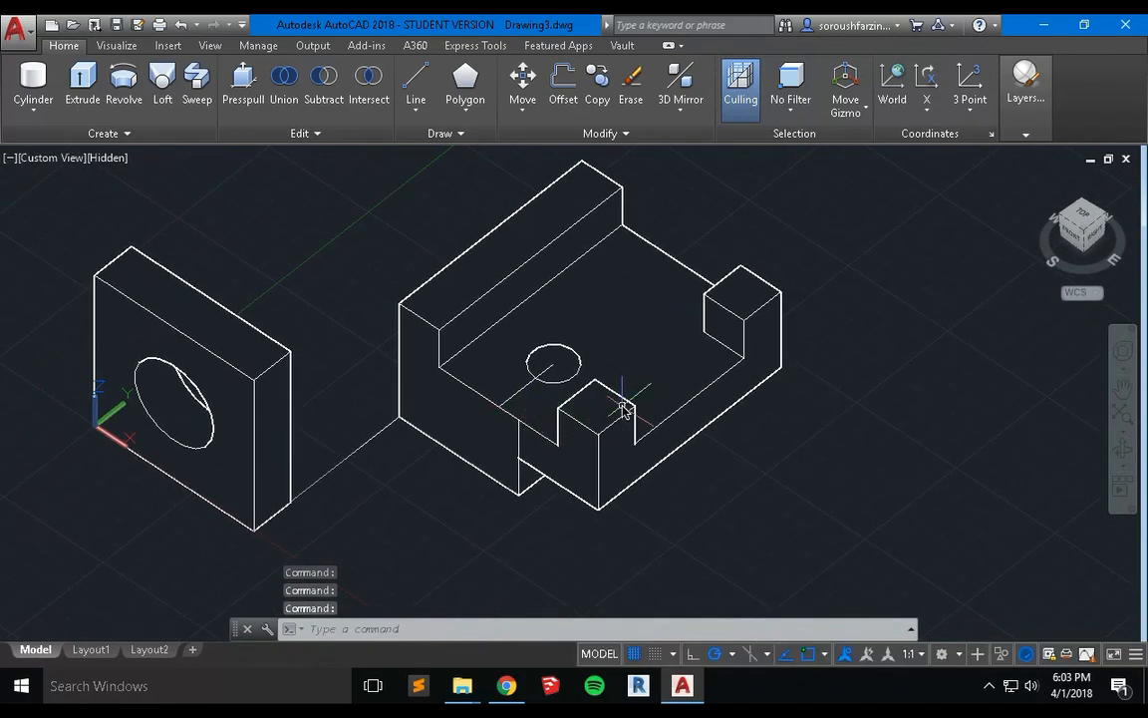
pyautogui.moveTo(644, 410); pyautogui.dragTo(610, 392, button='middle')
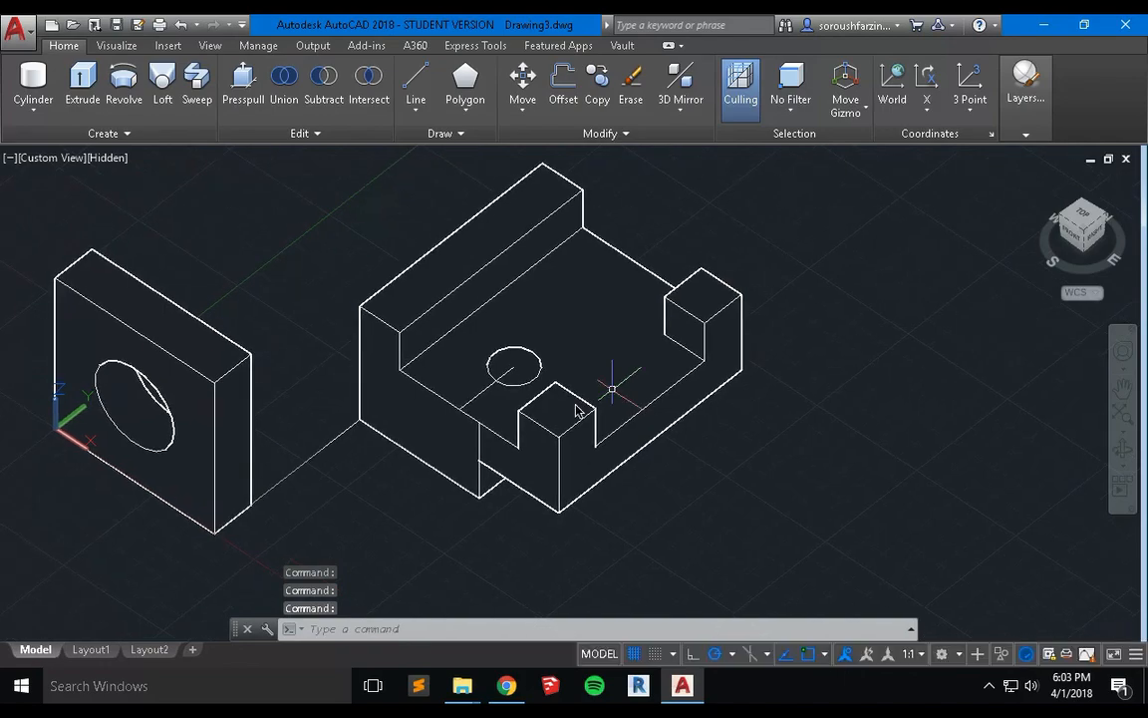
pyautogui.scroll(-4, 492, 401)
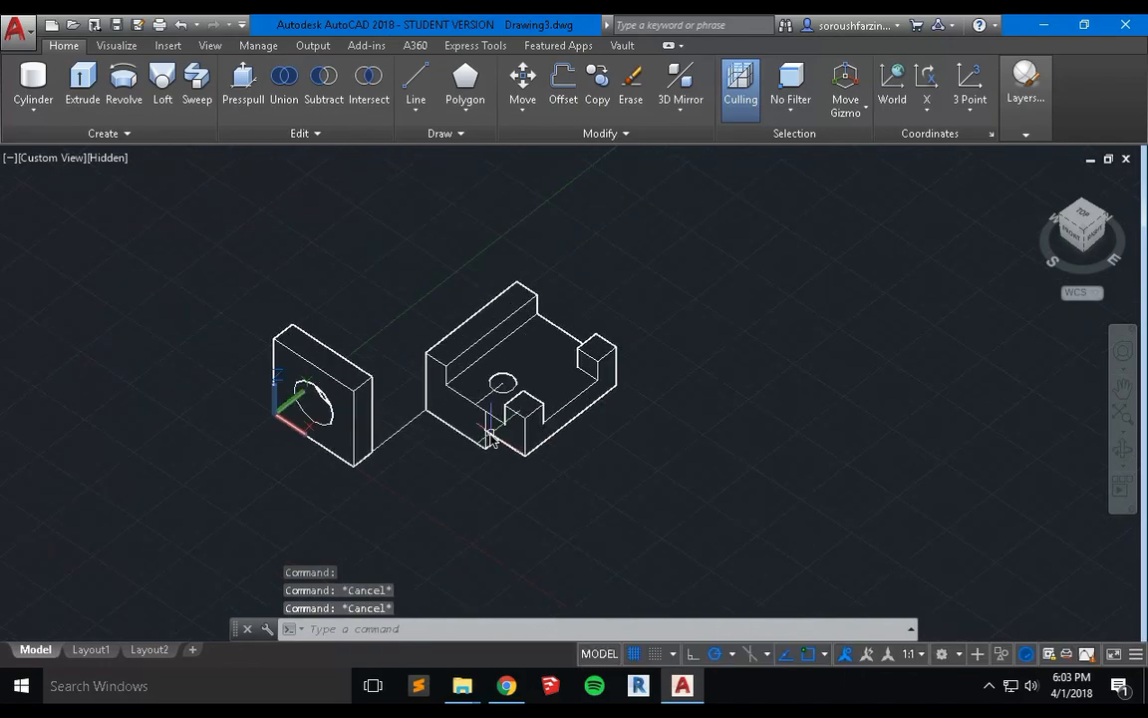
pyautogui.moveTo(489, 433); pyautogui.dragTo(516, 402, button='middle')
pyautogui.scroll(2, 522, 398)
pyautogui.scroll(2, 559, 298)
pyautogui.moveTo(559, 299); pyautogui.dragTo(483, 391, button='middle')
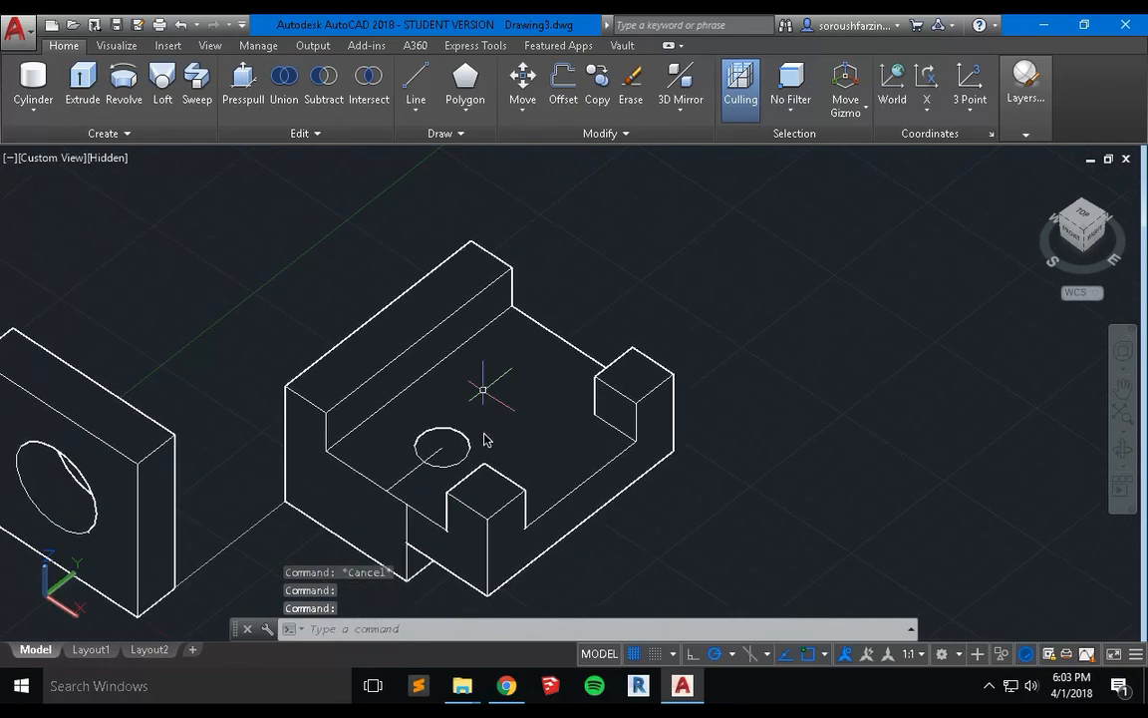
pyautogui.moveTo(595, 326); pyautogui.dragTo(615, 299, button='middle')
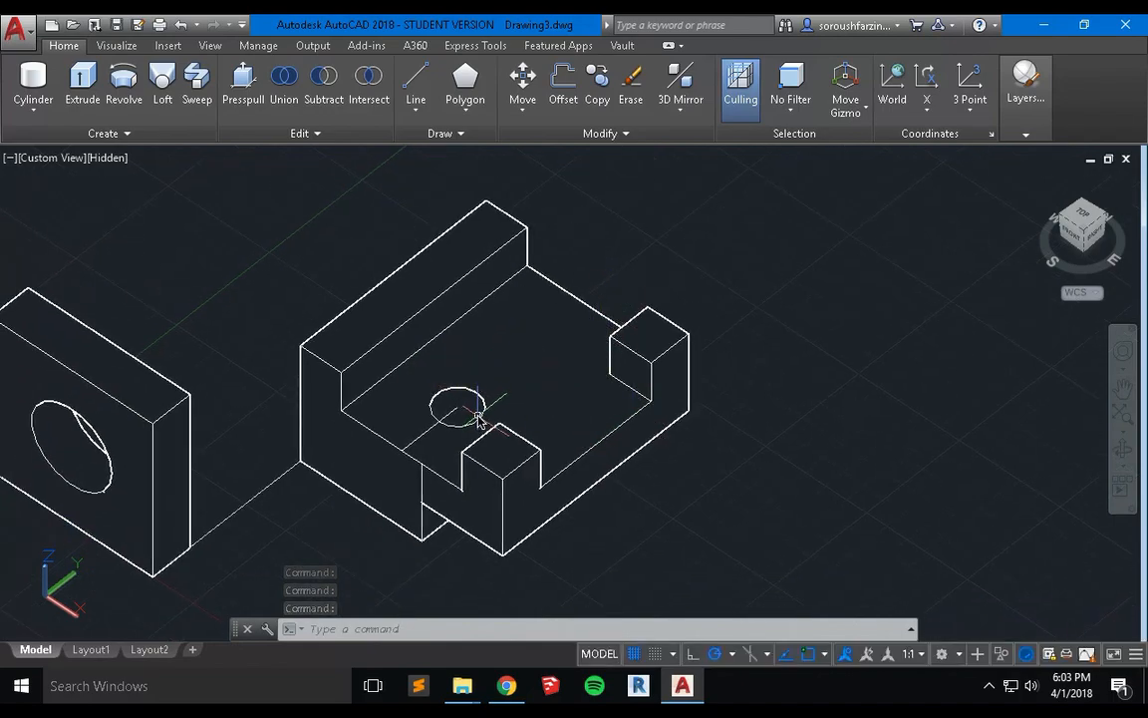
# - Mirror the cylinder across a line from the midpoint of the floor edge between the two posts, perpendicular to the tall wall, keeping the original
pyautogui.write('MI')
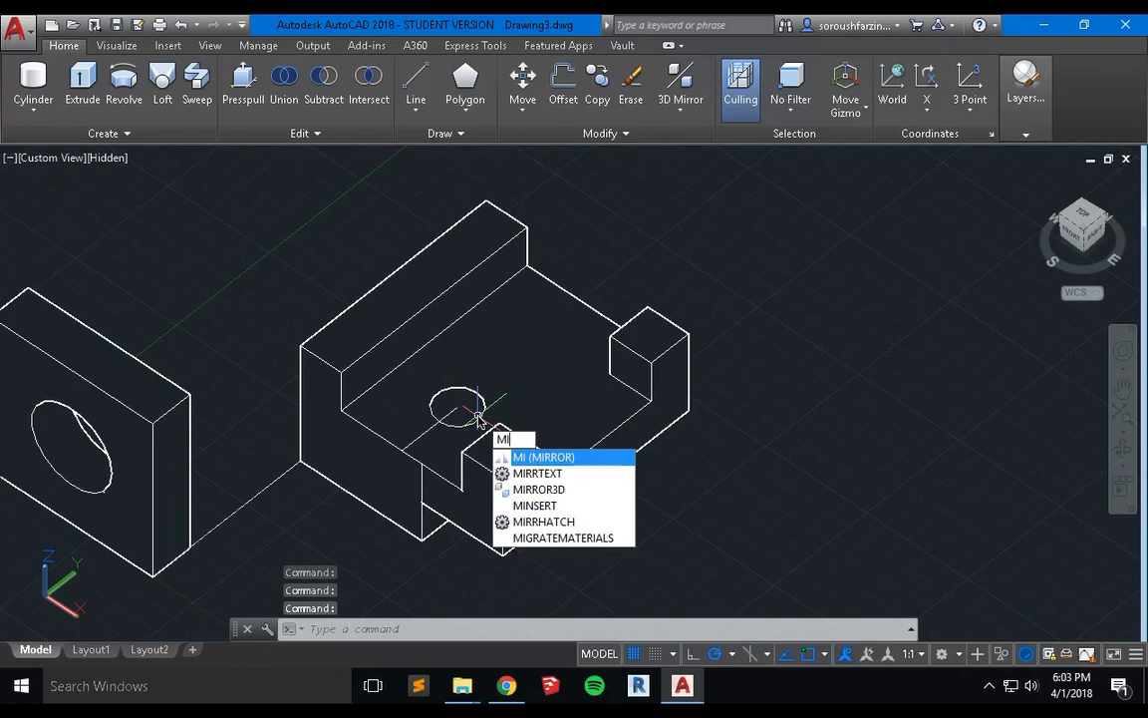
pyautogui.press('Return')
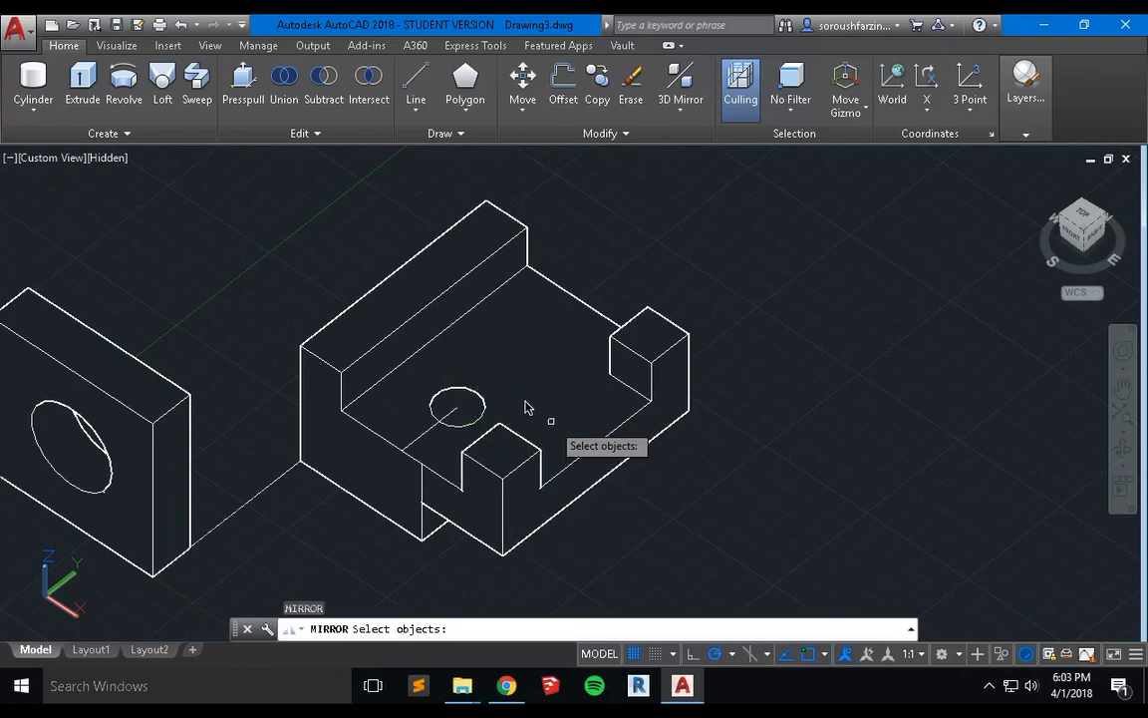
pyautogui.click(483, 412)
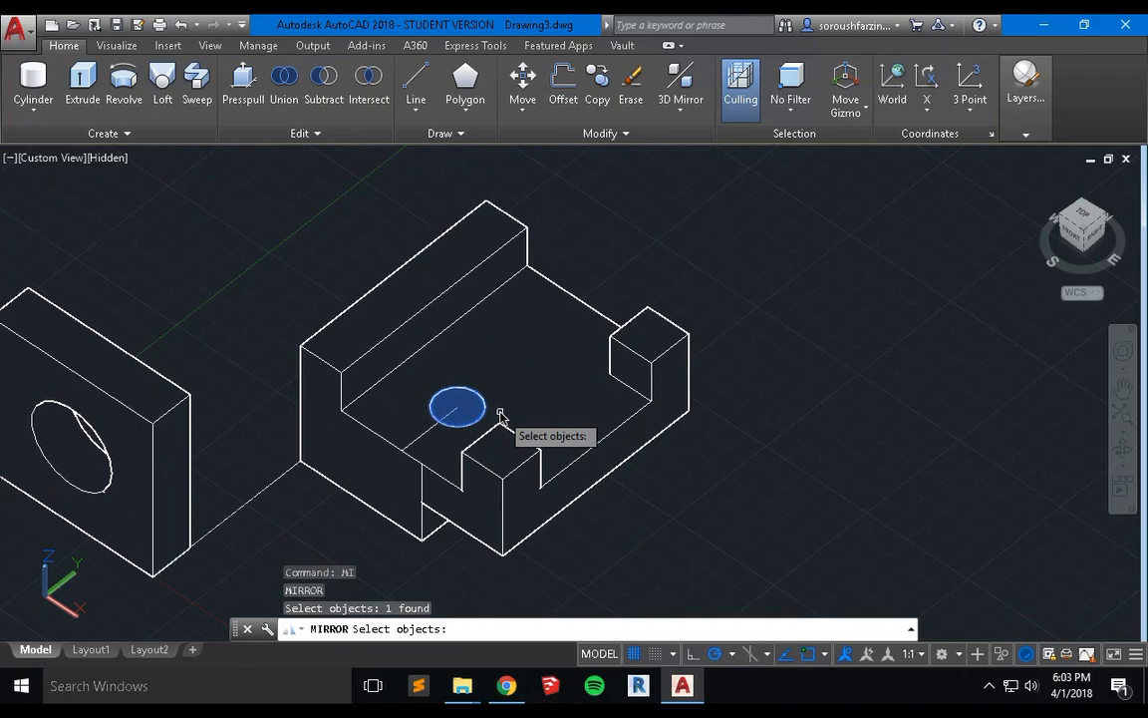
pyautogui.press('Return')
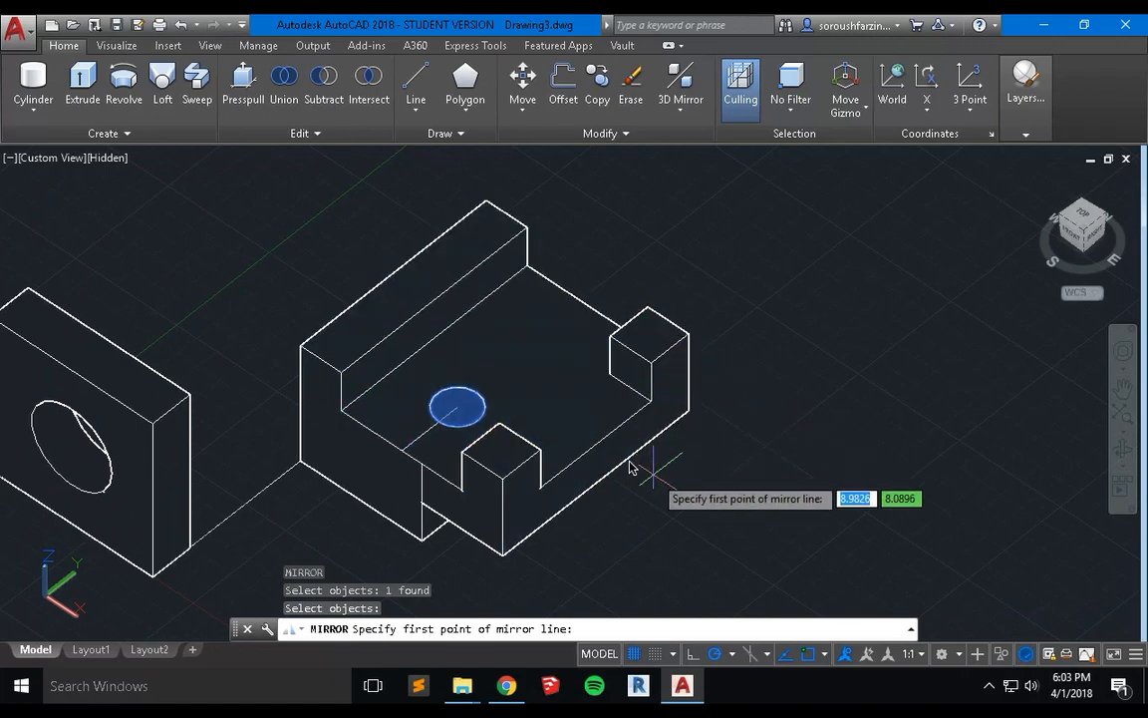
pyautogui.click(581, 440)
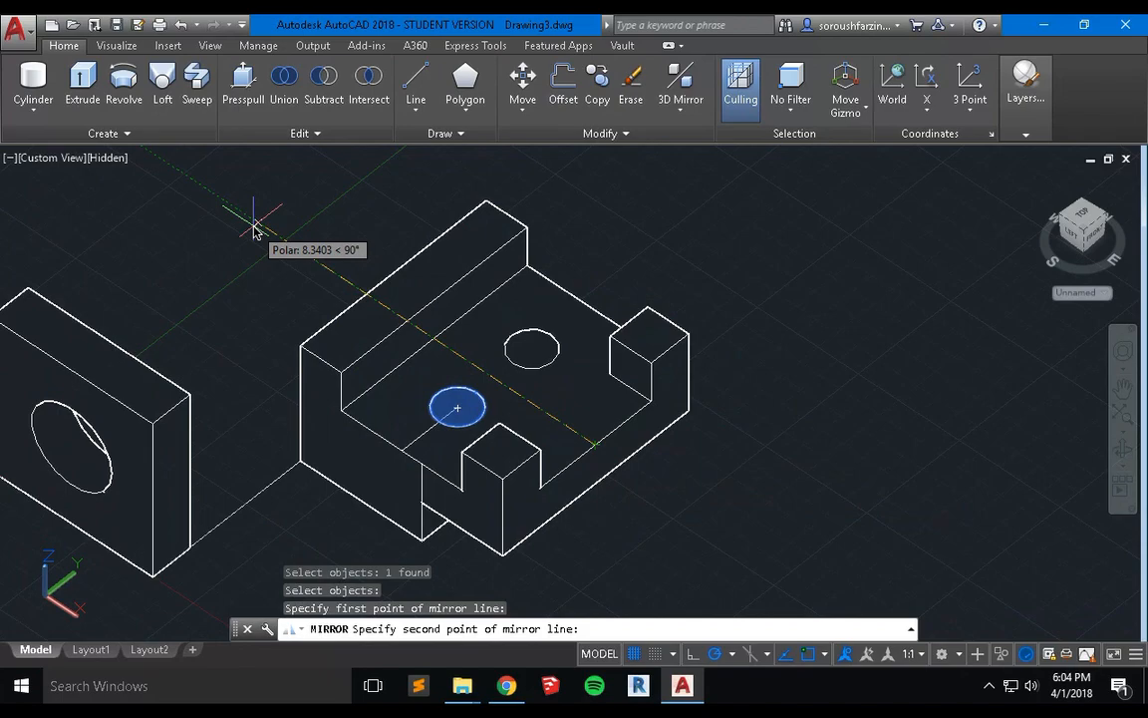
pyautogui.click(309, 264)
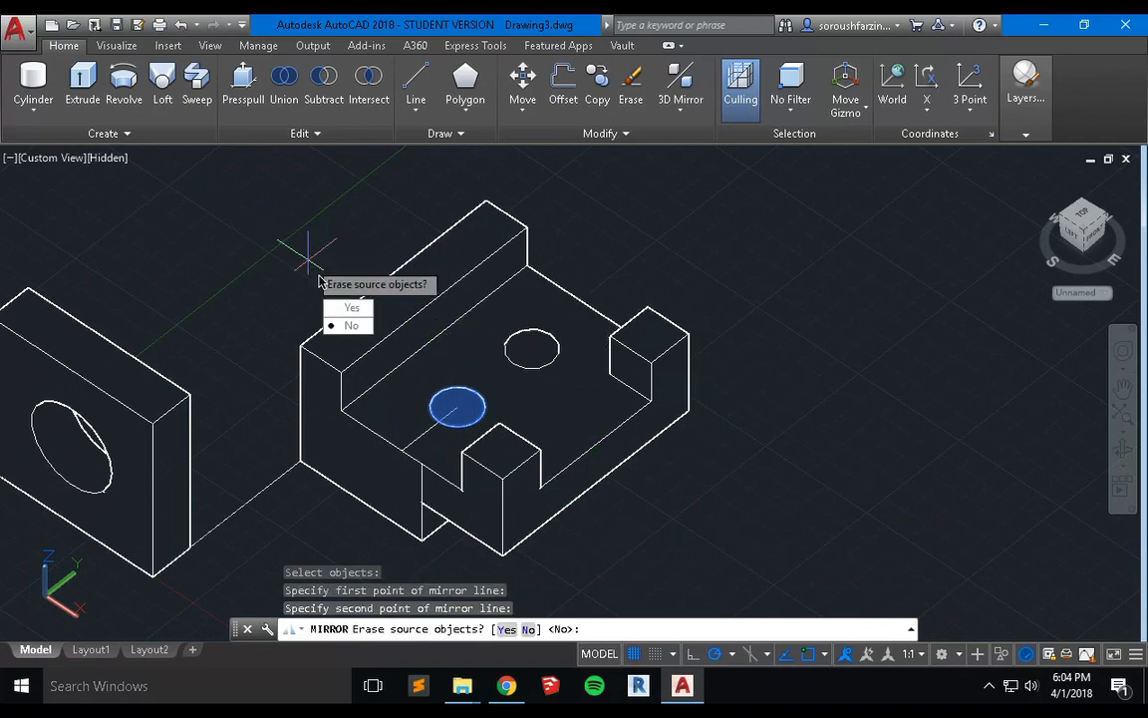
pyautogui.click(351, 326)
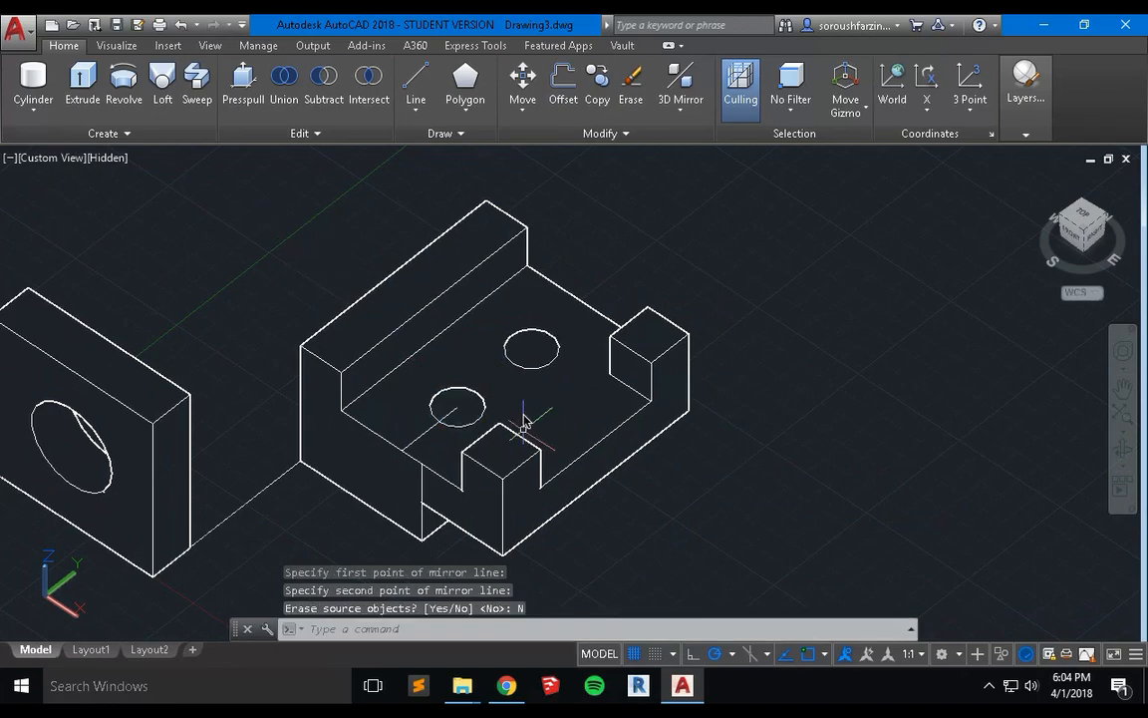
# - Subtract both cylinders from the channel block to cut two round holes through its floor
pyautogui.scroll(-3, 525, 423)
pyautogui.scroll(2, 491, 404)
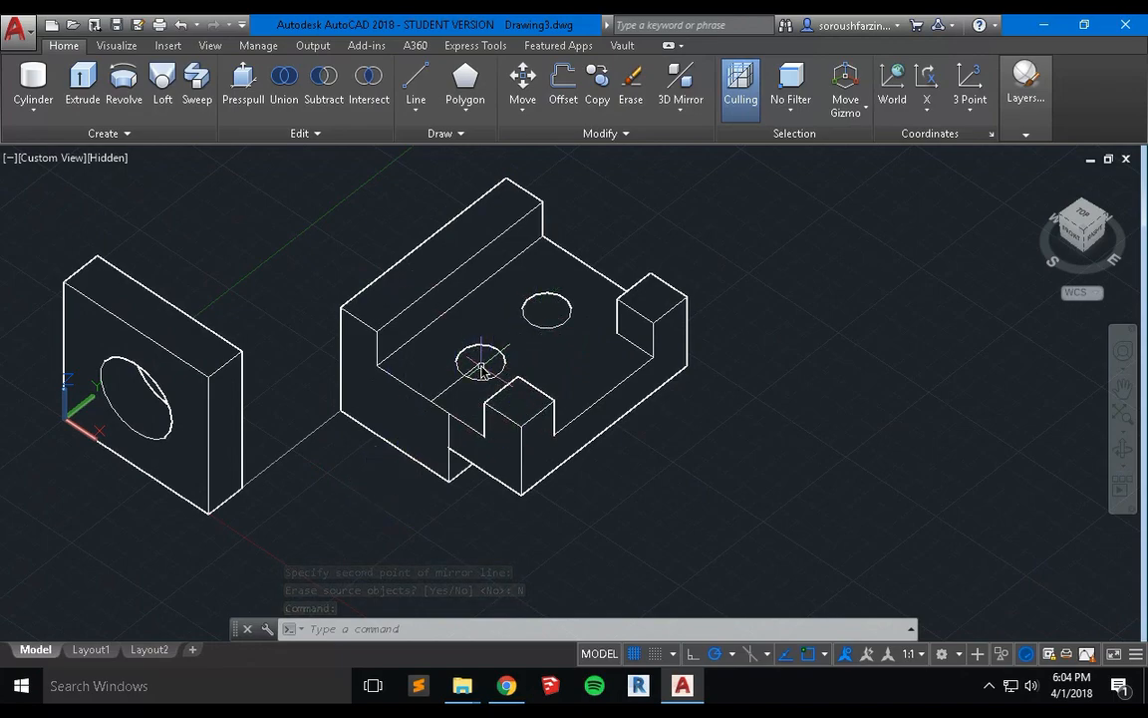
pyautogui.click(329, 103)
pyautogui.click(453, 227)
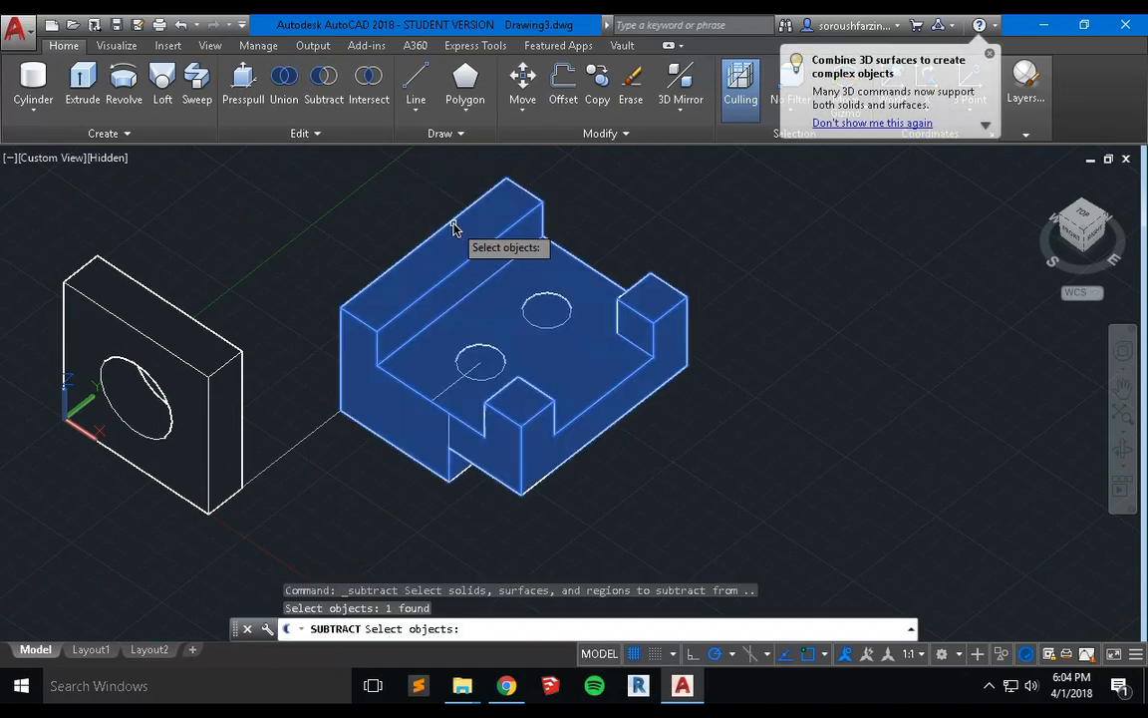
pyautogui.press('Return')
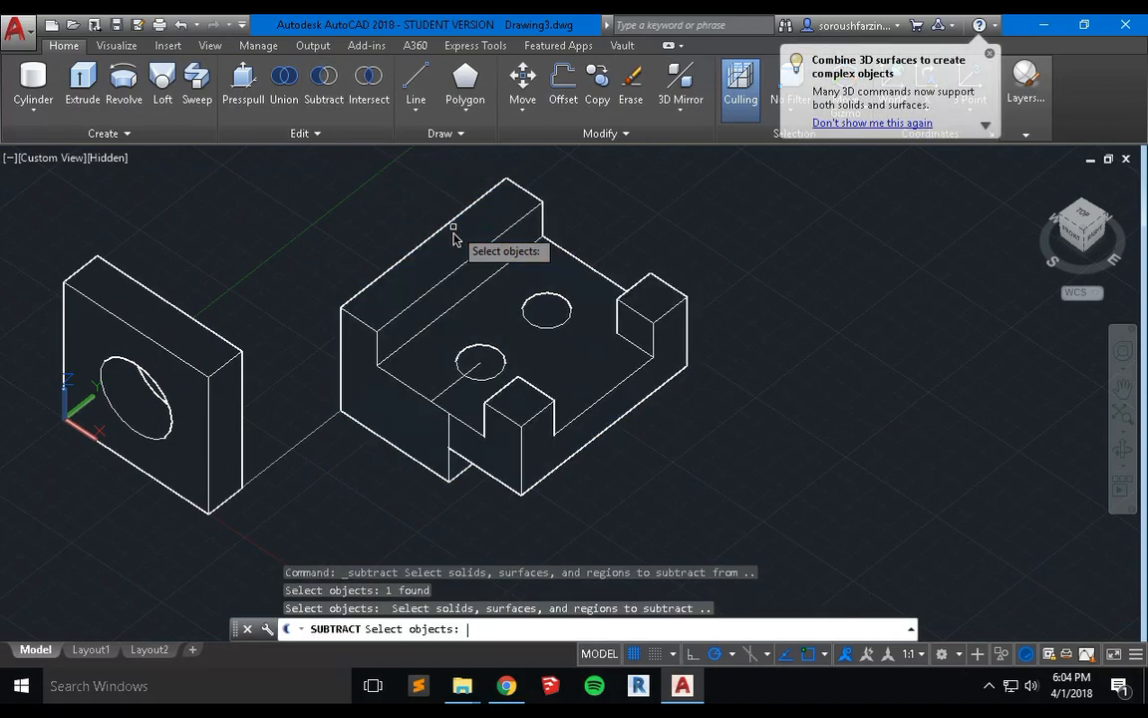
pyautogui.click(396, 489)
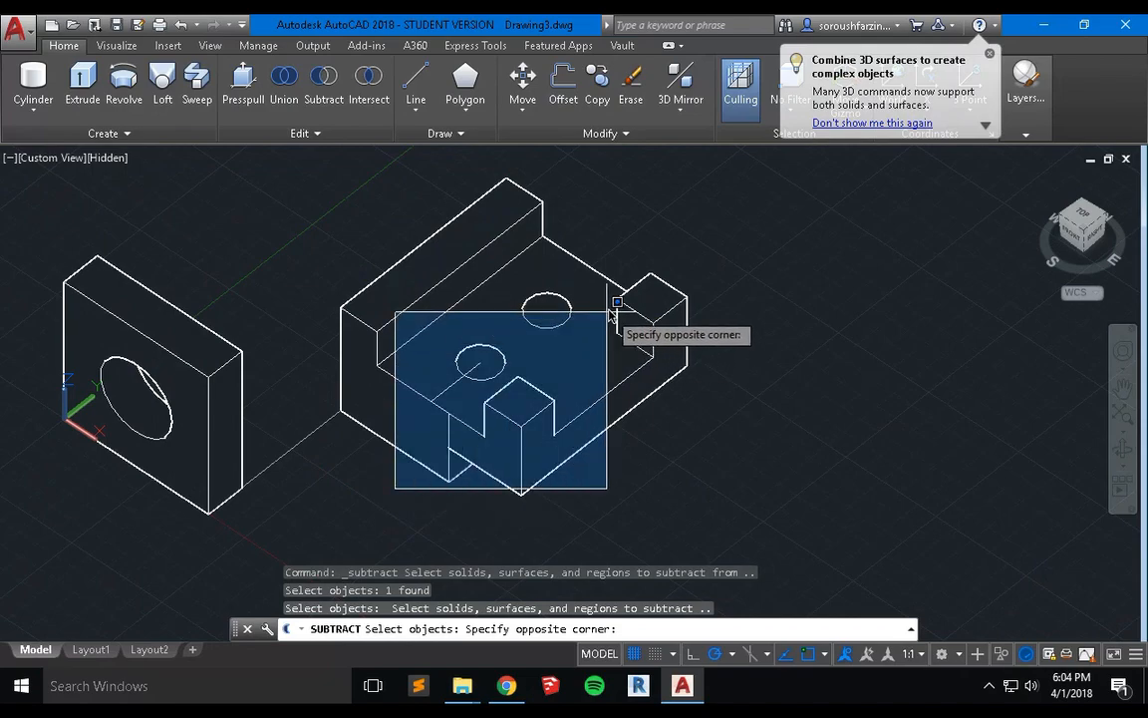
pyautogui.click(618, 252)
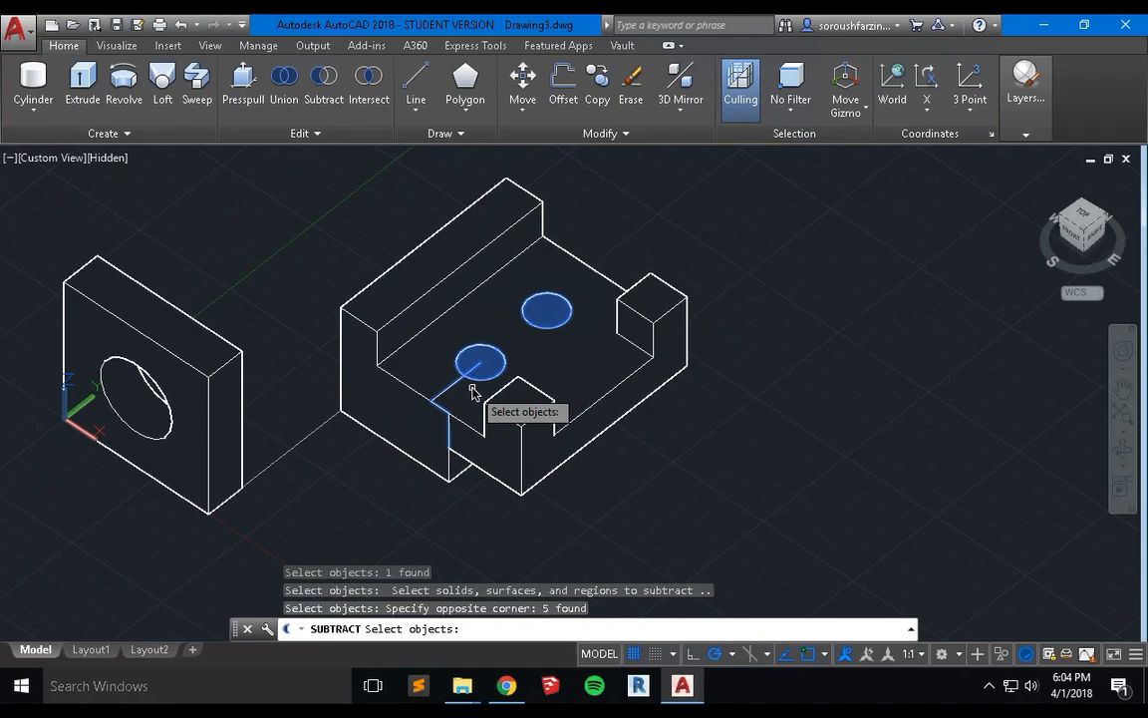
pyautogui.press('Return')
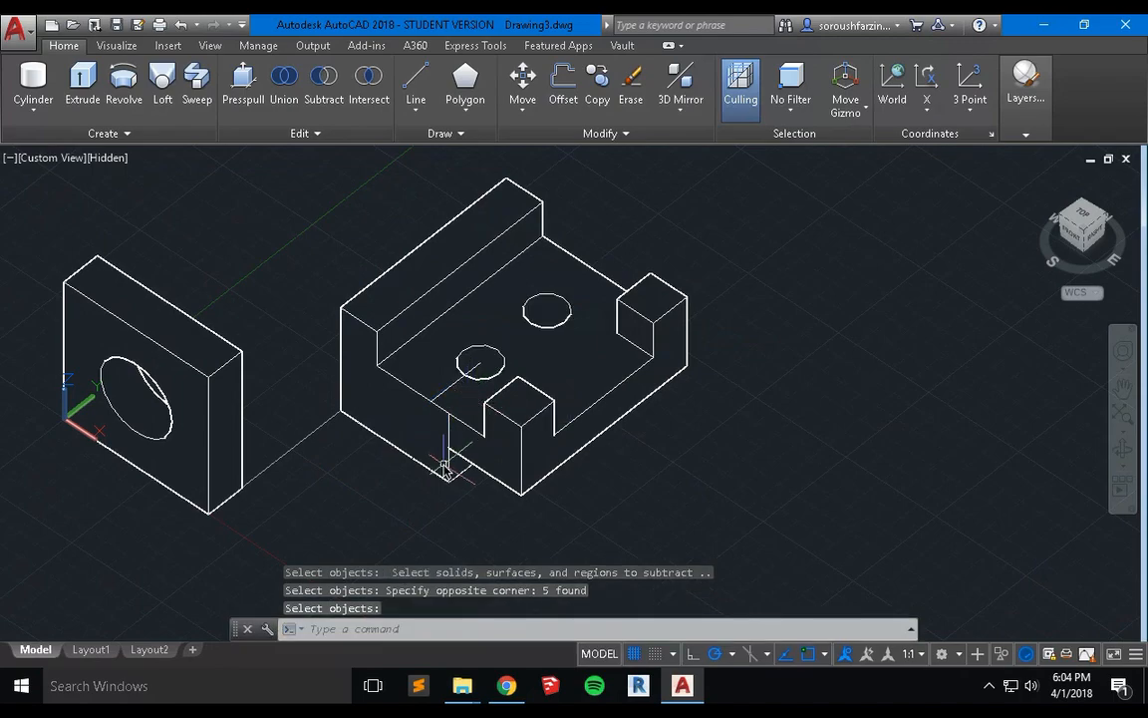
# - Erase the three construction lines running from the notch to the centre of the front hole
pyautogui.click(386, 489)
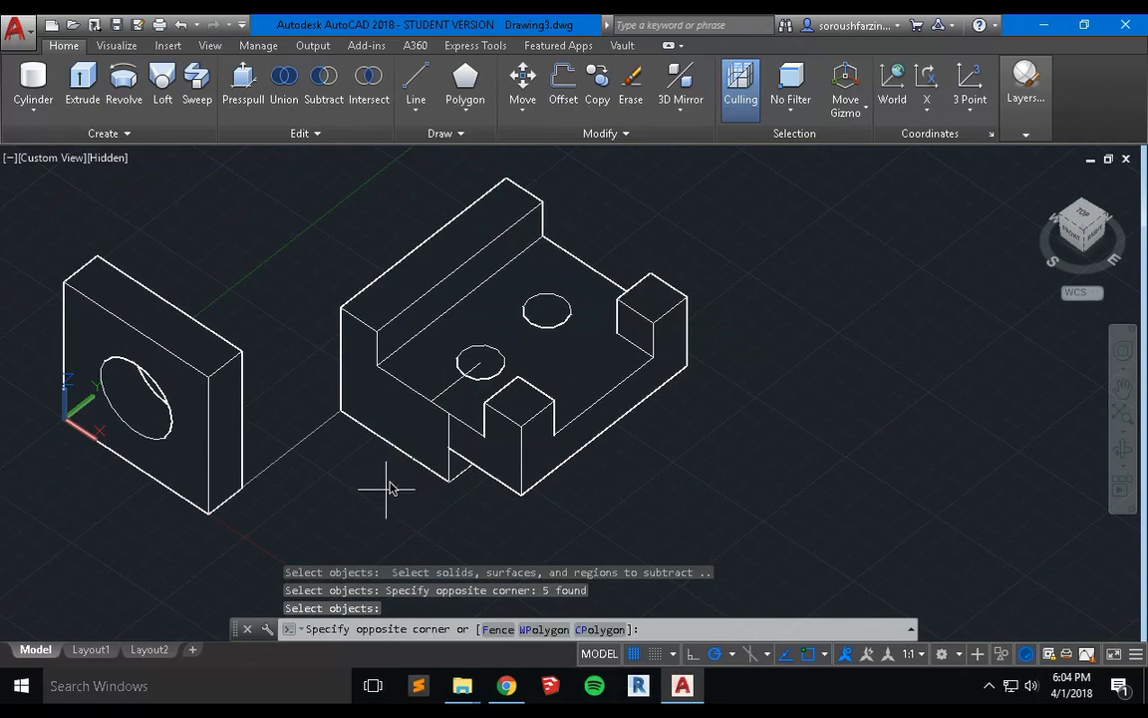
pyautogui.click(480, 342)
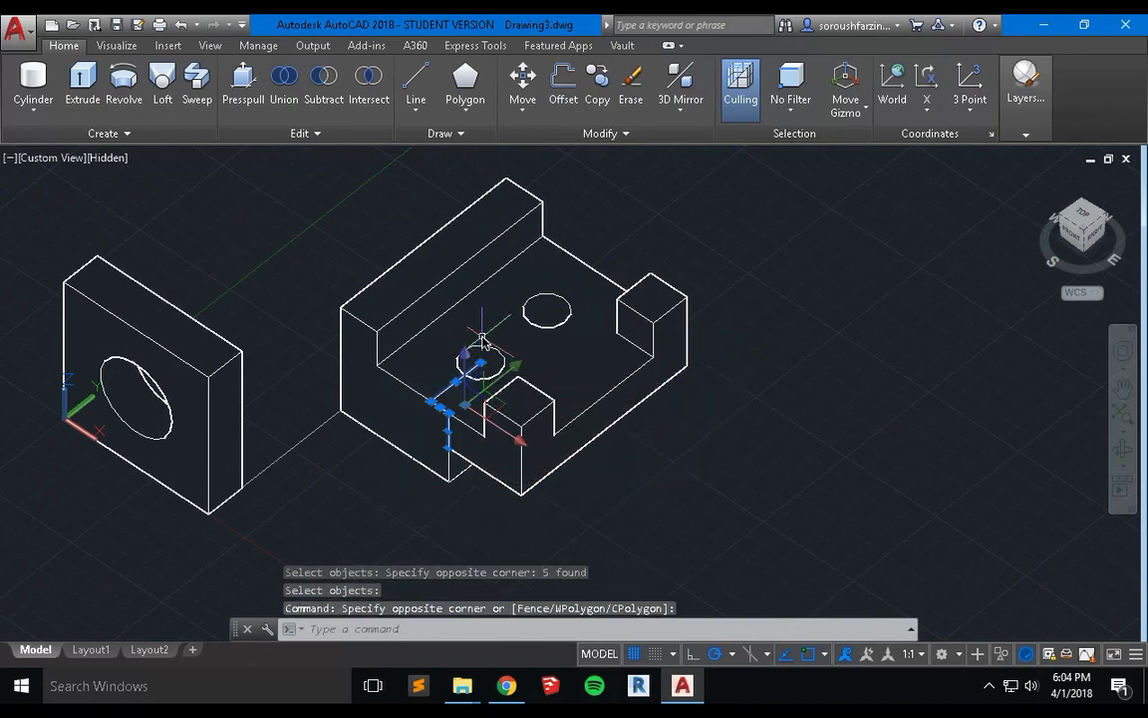
pyautogui.write('E')
pyautogui.press('Return')
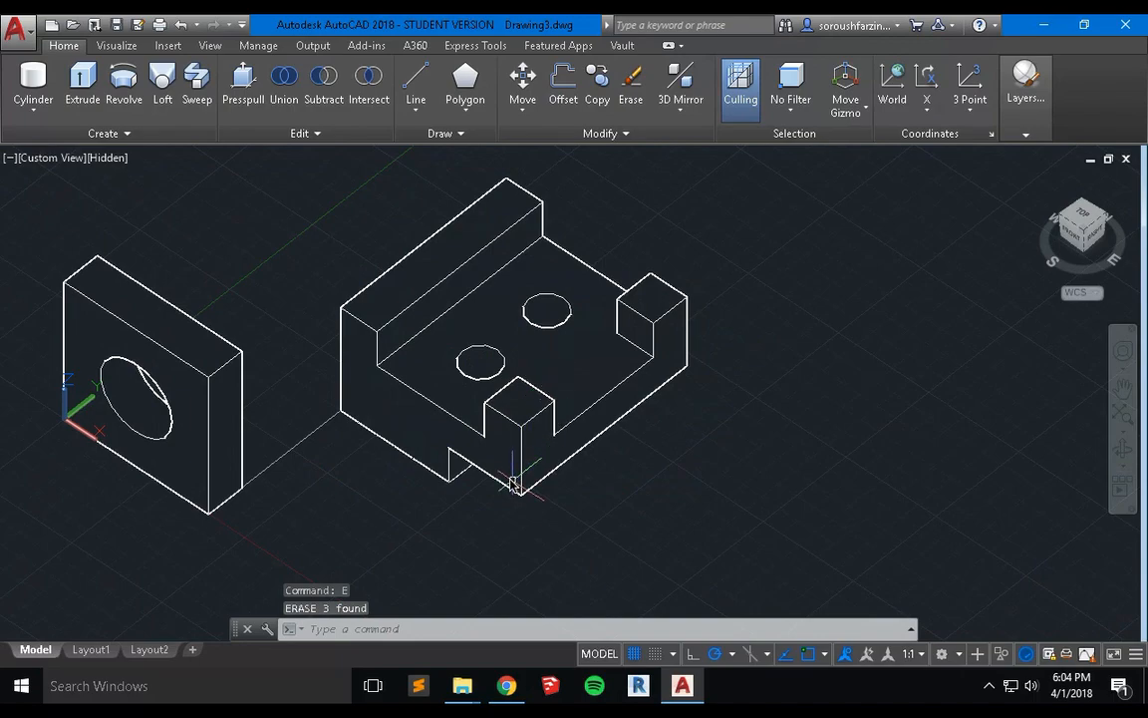
# - Examine the drilled channel block from other angles and up close, and restore the SE isometric view
pyautogui.keyDown('shift'); pyautogui.moveTo(509, 484); pyautogui.dragTo(448, 261, button='middle'); pyautogui.keyUp('shift')
pyautogui.scroll(6, 468, 417)
pyautogui.keyDown('shift'); pyautogui.moveTo(556, 461); pyautogui.dragTo(563, 595, button='middle'); pyautogui.keyUp('shift')
pyautogui.scroll(3, 661, 431)
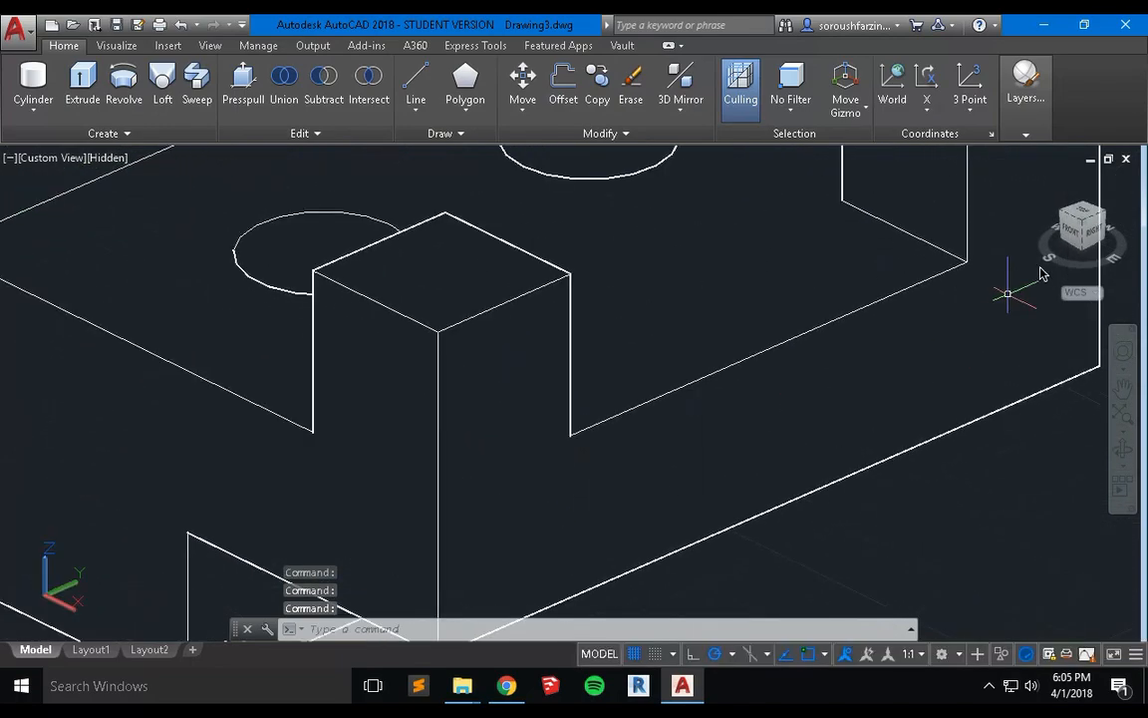
pyautogui.click(1084, 229)
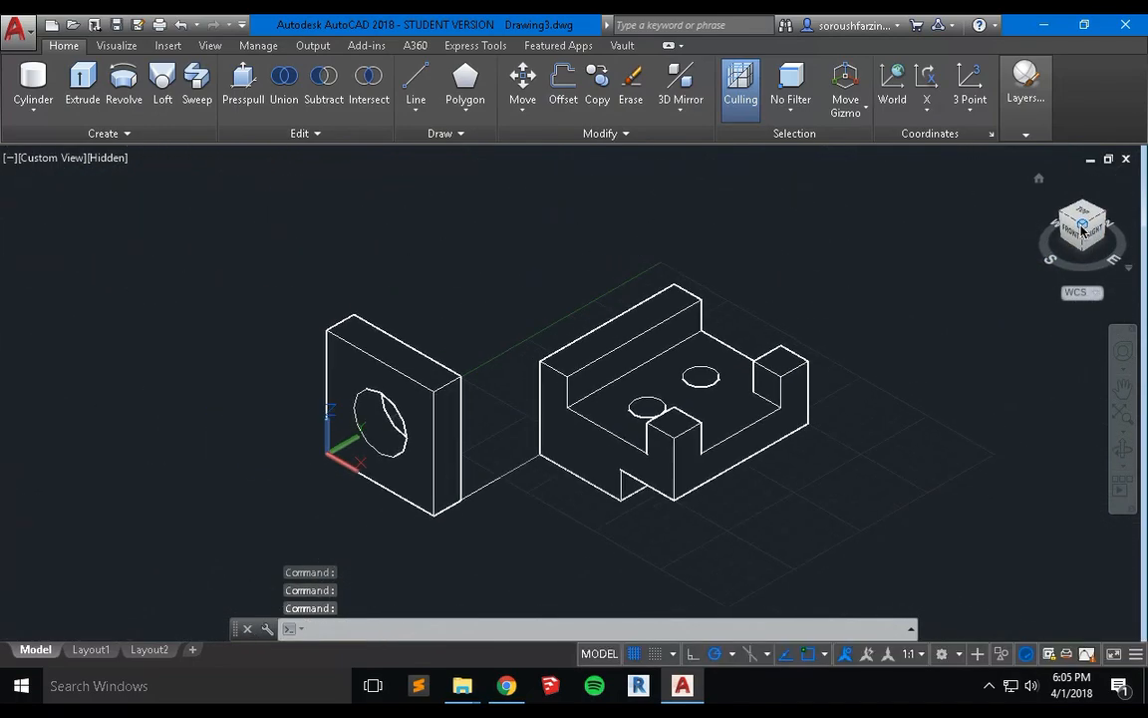